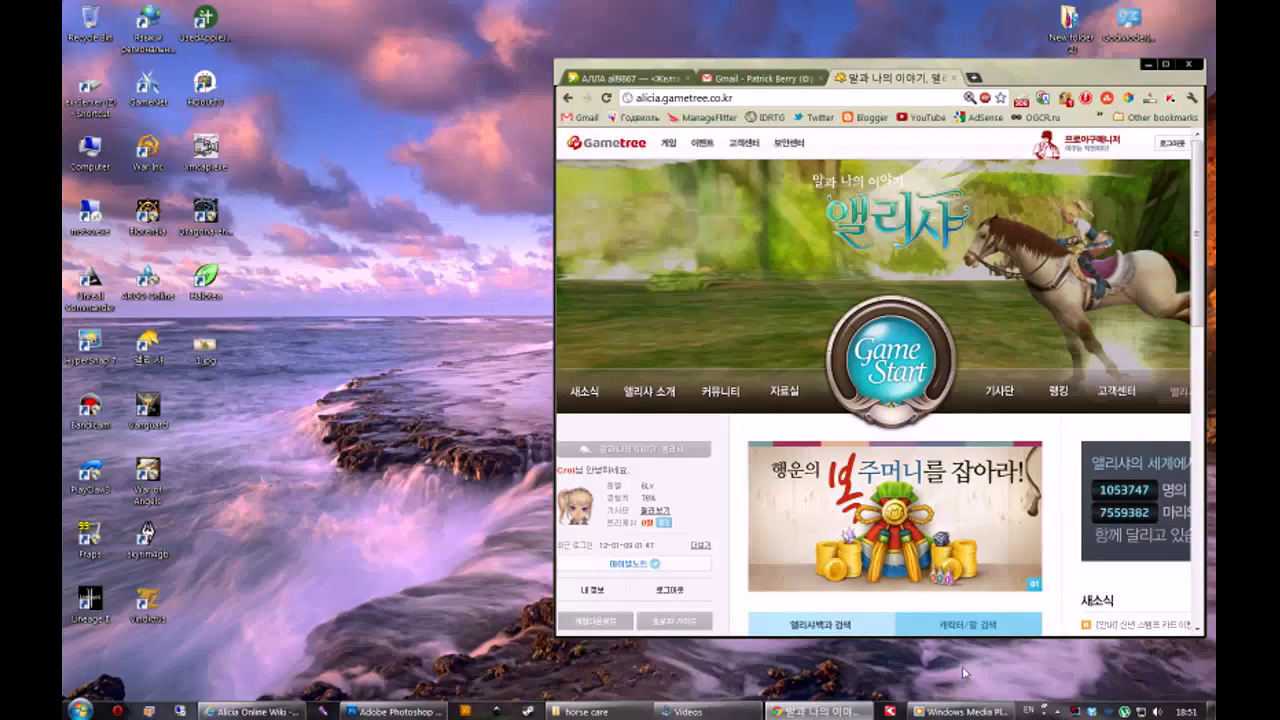
pyautogui.click(588, 711)
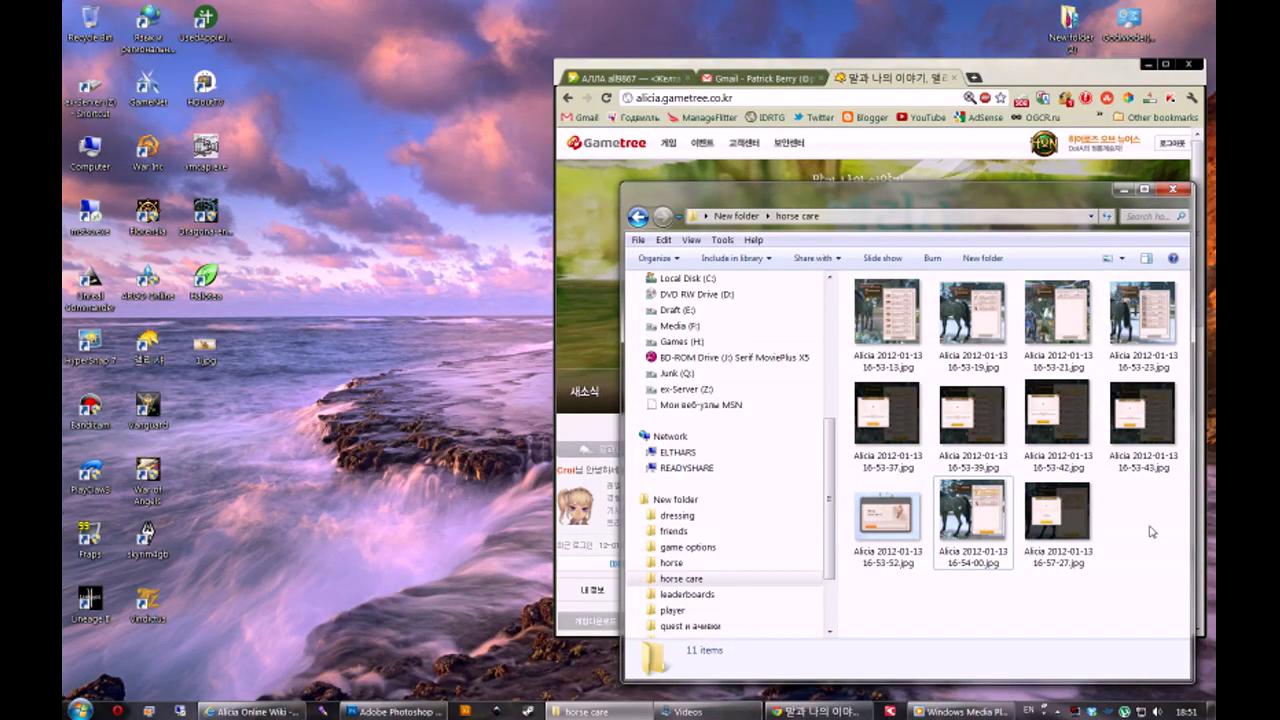
pyautogui.moveTo(1035, 198); pyautogui.dragTo(459, 158)
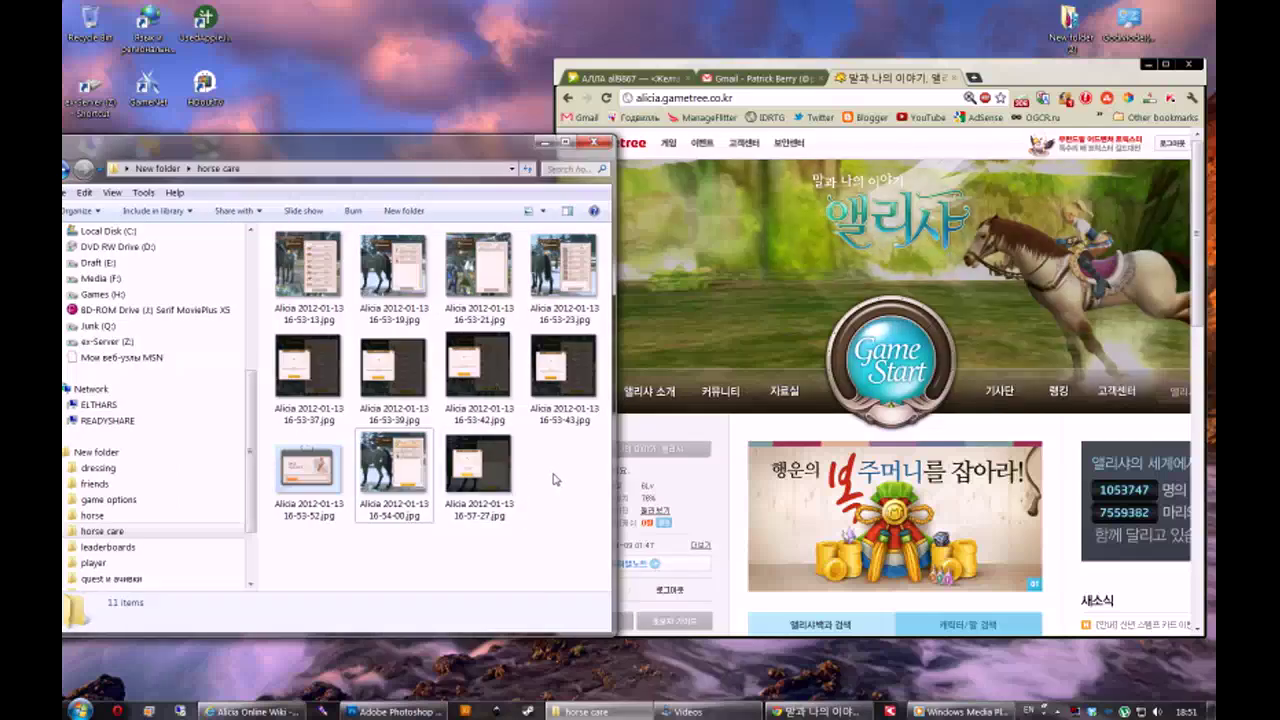
pyautogui.click(312, 484)
pyautogui.doubleClick(312, 484)
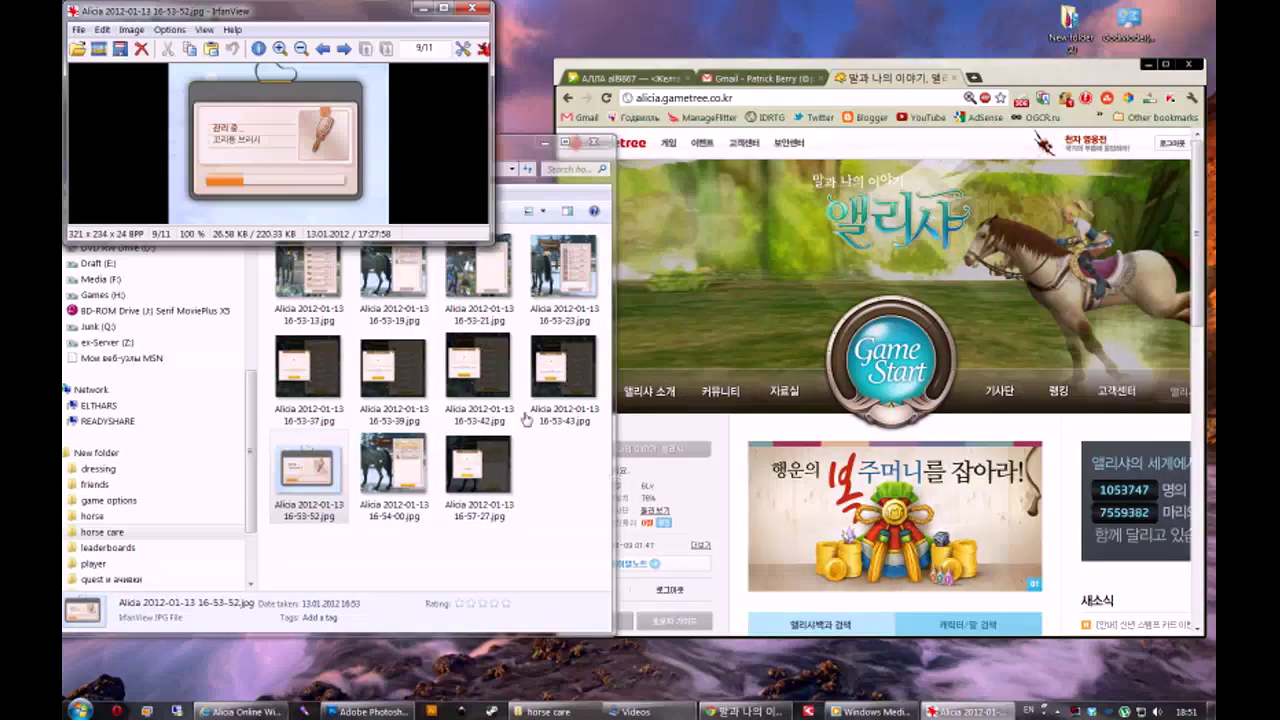
pyautogui.press('Escape')
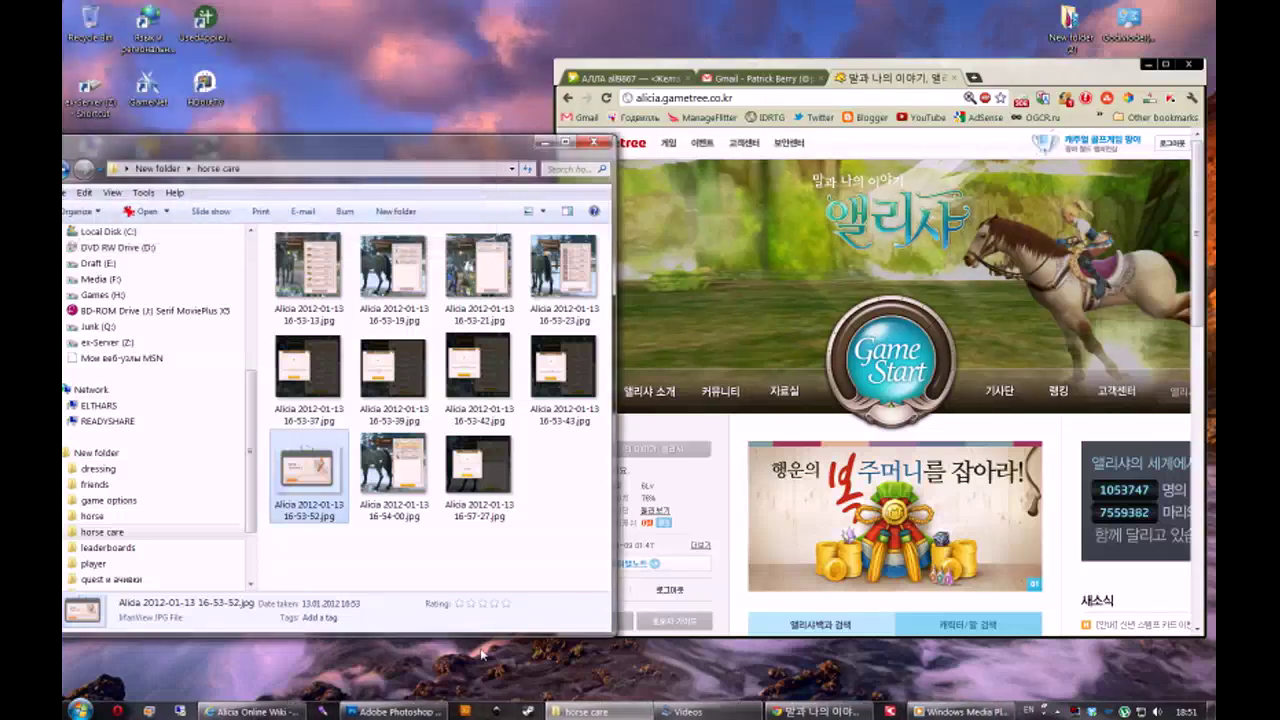
# Open the 16-53-52 screenshot in Photoshop and set its resolution to 300 pixels/inch.
pyautogui.click(395, 711)
pyautogui.click(586, 711)
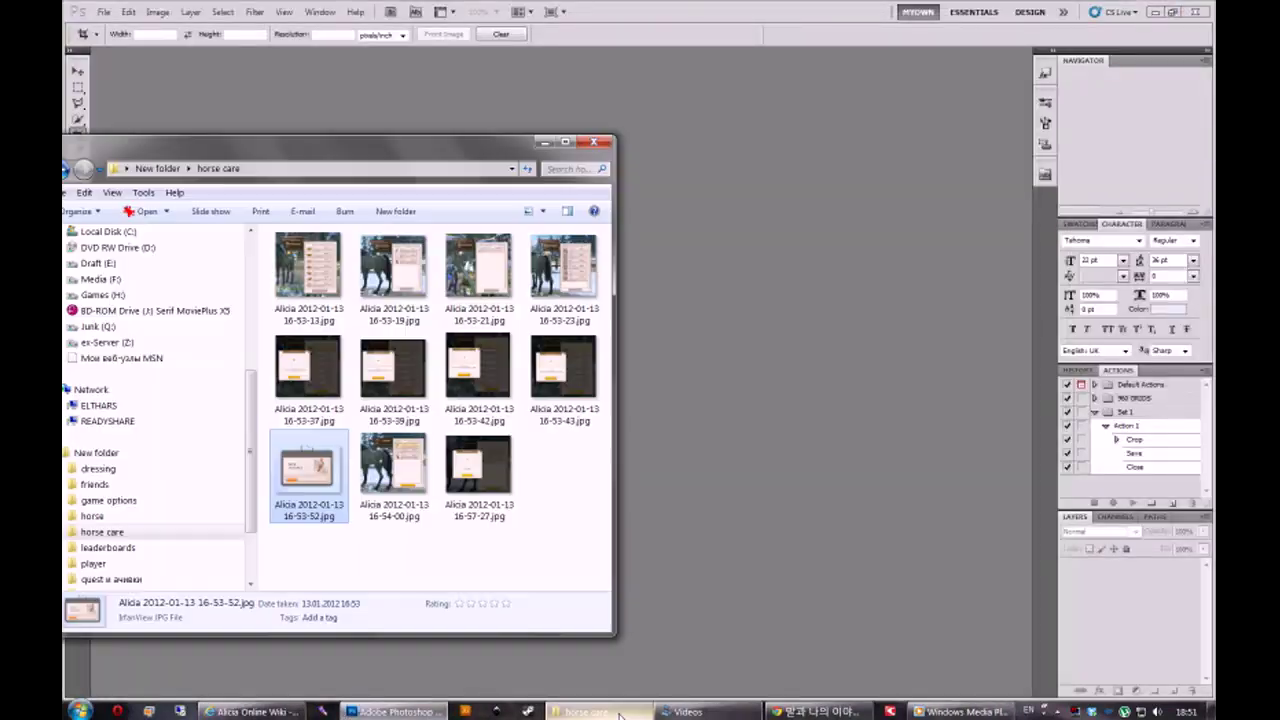
pyautogui.moveTo(285, 514); pyautogui.dragTo(806, 397)
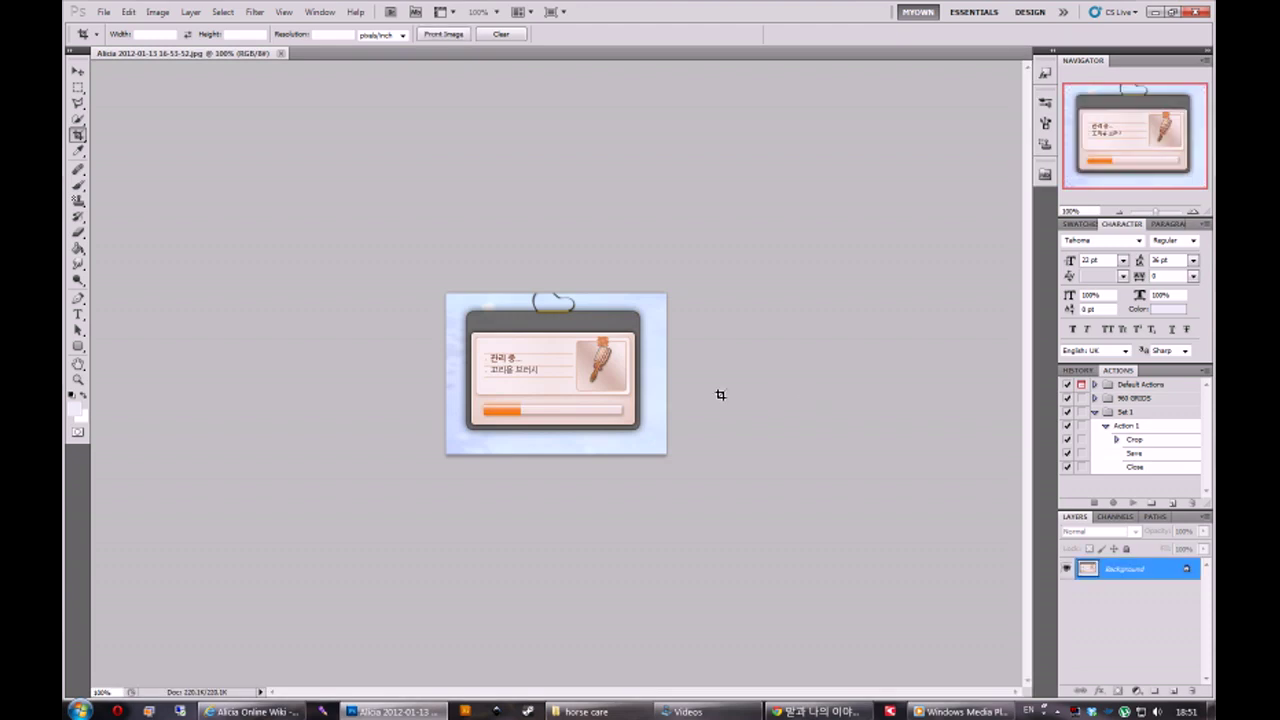
pyautogui.hotkey('ctrl', 'alt', 'i')
pyautogui.doubleClick(582, 307)
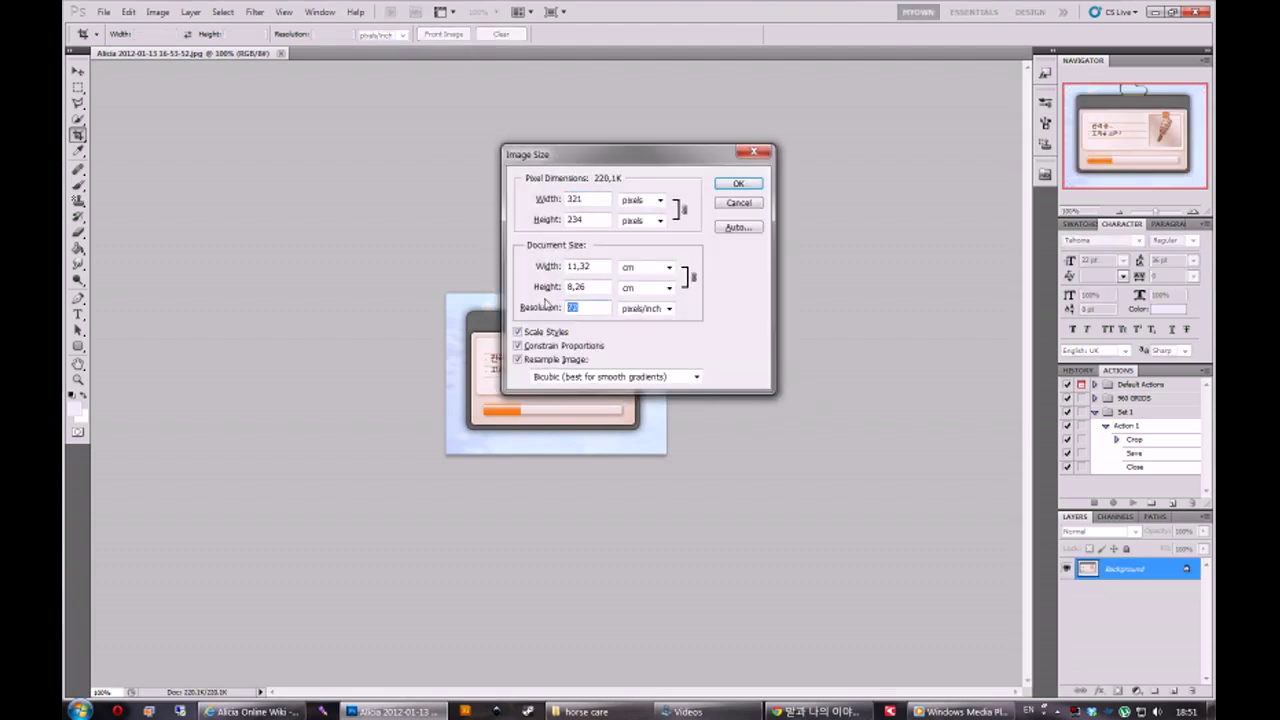
pyautogui.write('300')
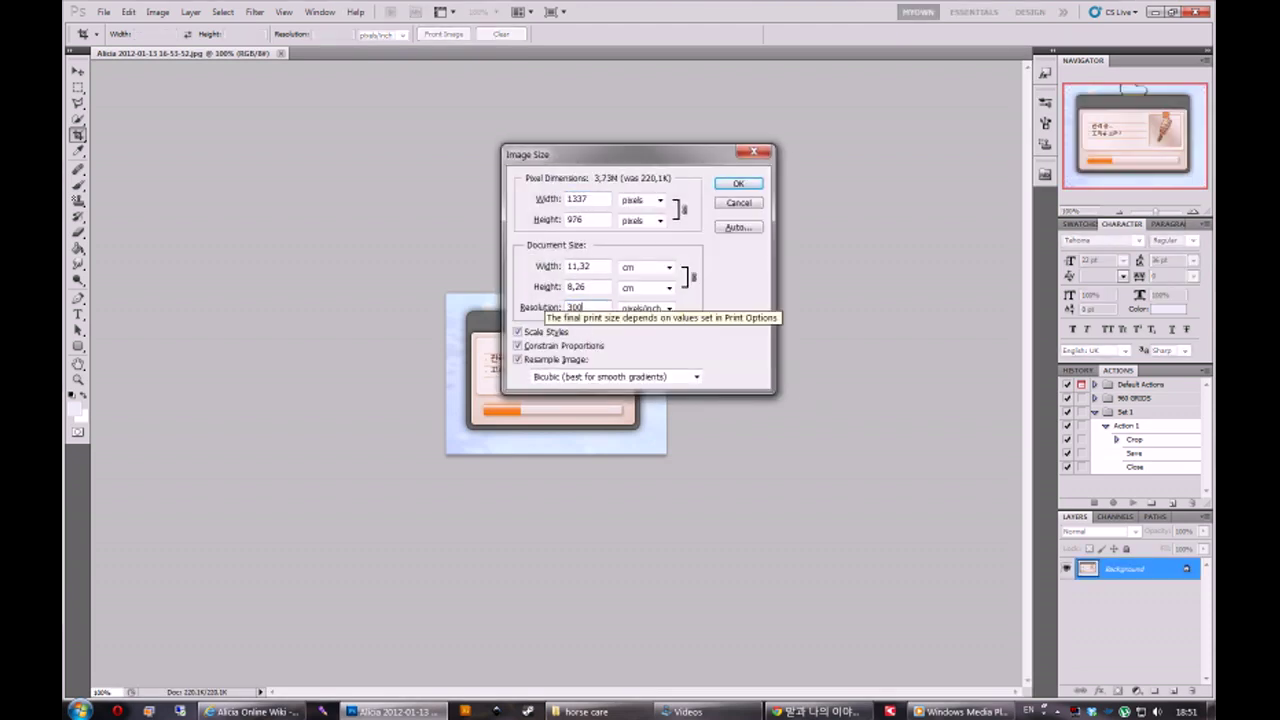
pyautogui.press('Return')
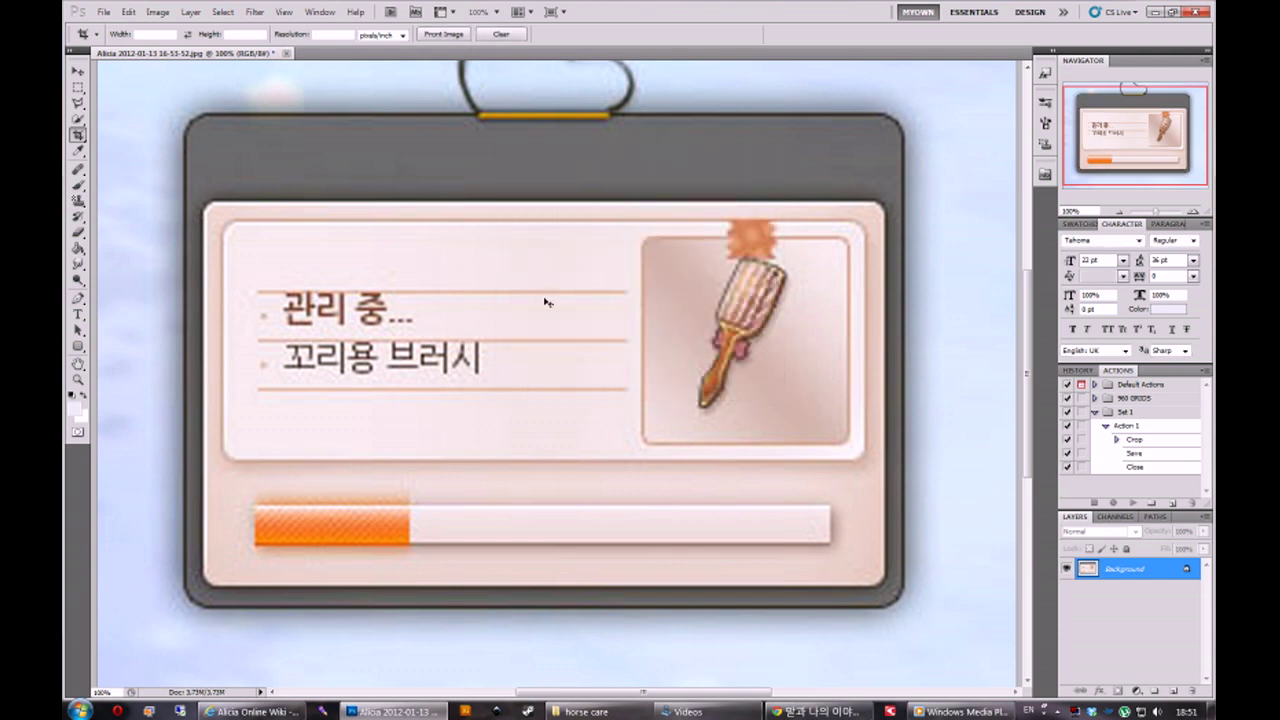
# View the enlarged 1337×976 image at 100%, then close it and minimise Photoshop.
pyautogui.hotkey('ctrl', '0')
pyautogui.hotkey('ctrl', '1')
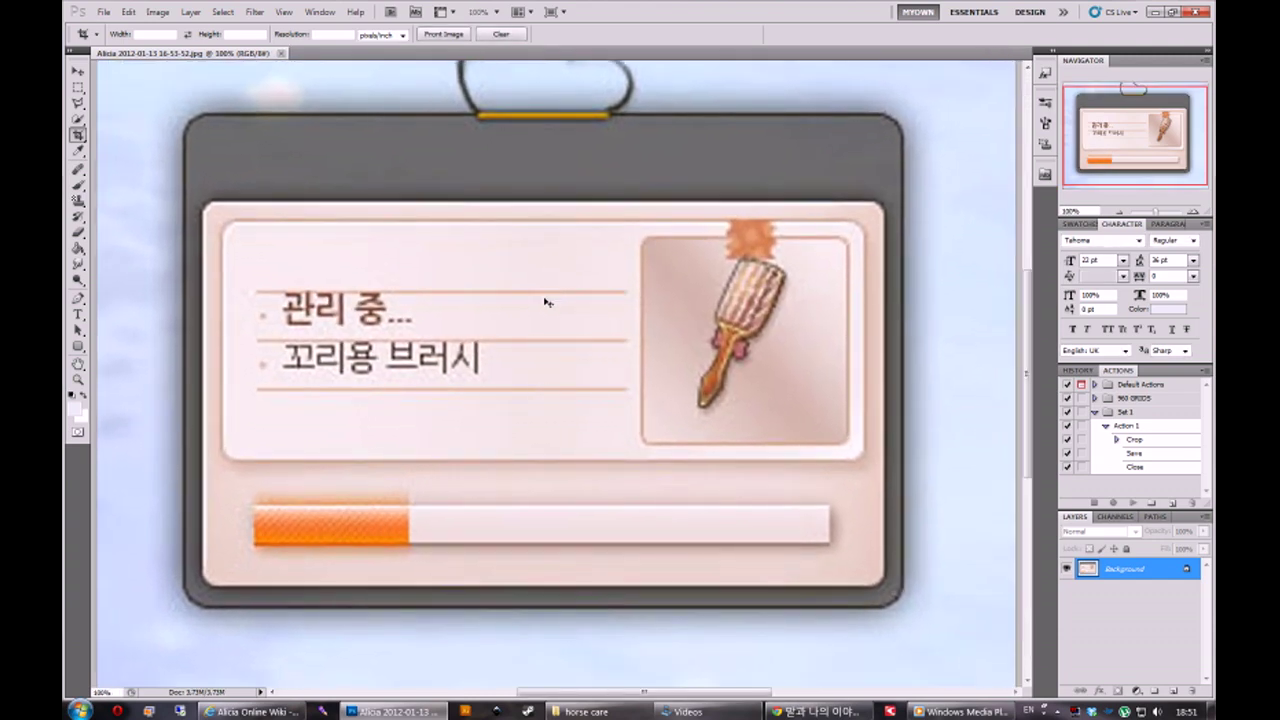
pyautogui.hotkey('ctrl', 'w')
pyautogui.click(390, 711)
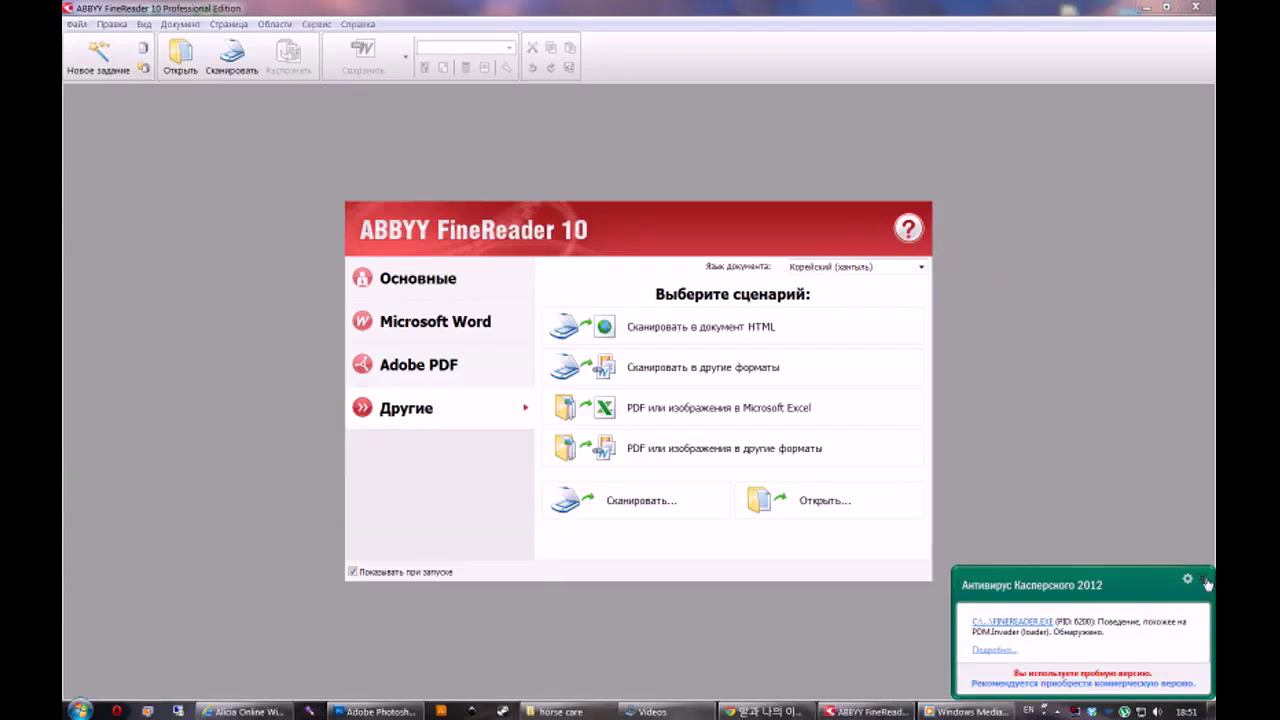
# Load the 16-53-52 screenshot into FineReader as page 1 and close the processing report.
pyautogui.click(1207, 581)
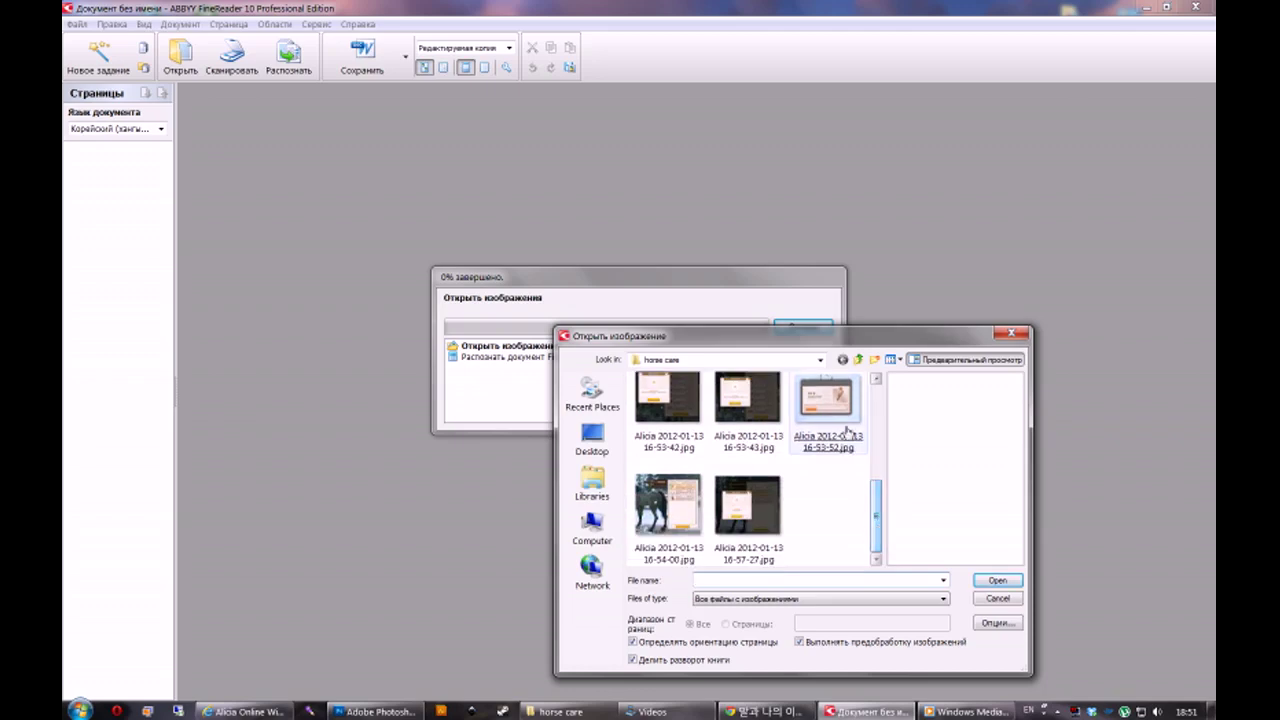
pyautogui.doubleClick(828, 400)
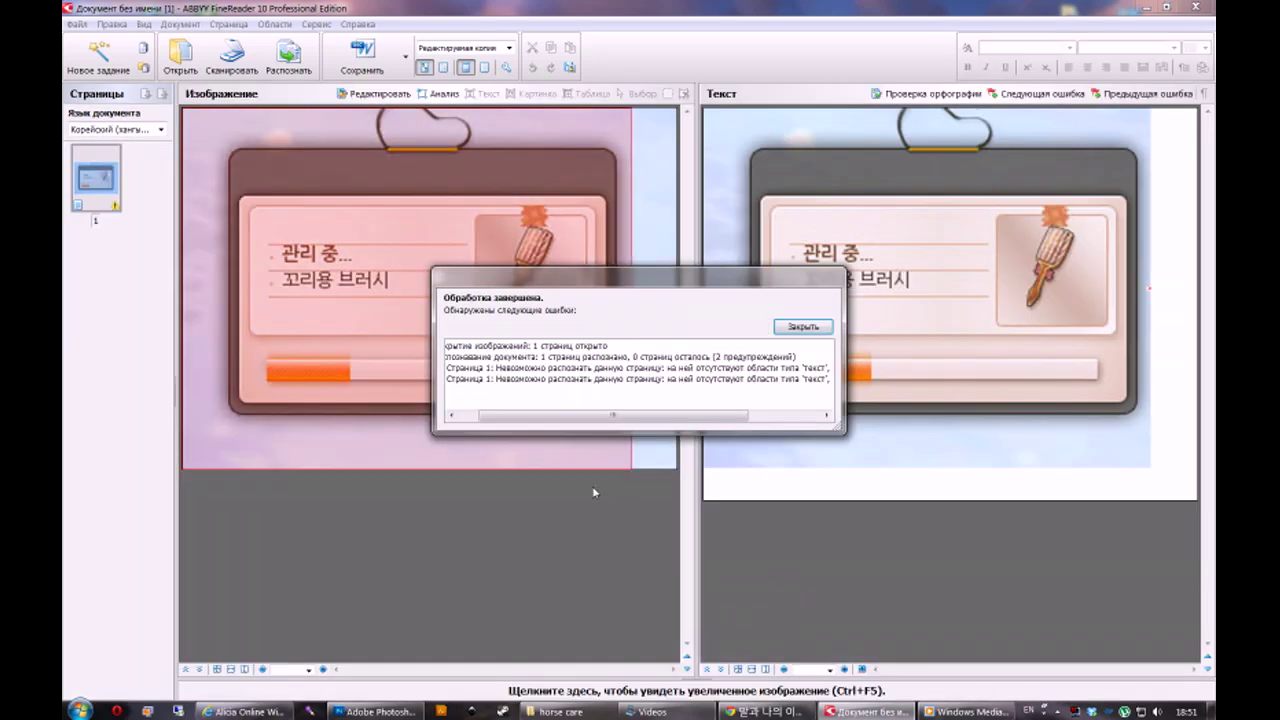
pyautogui.click(796, 326)
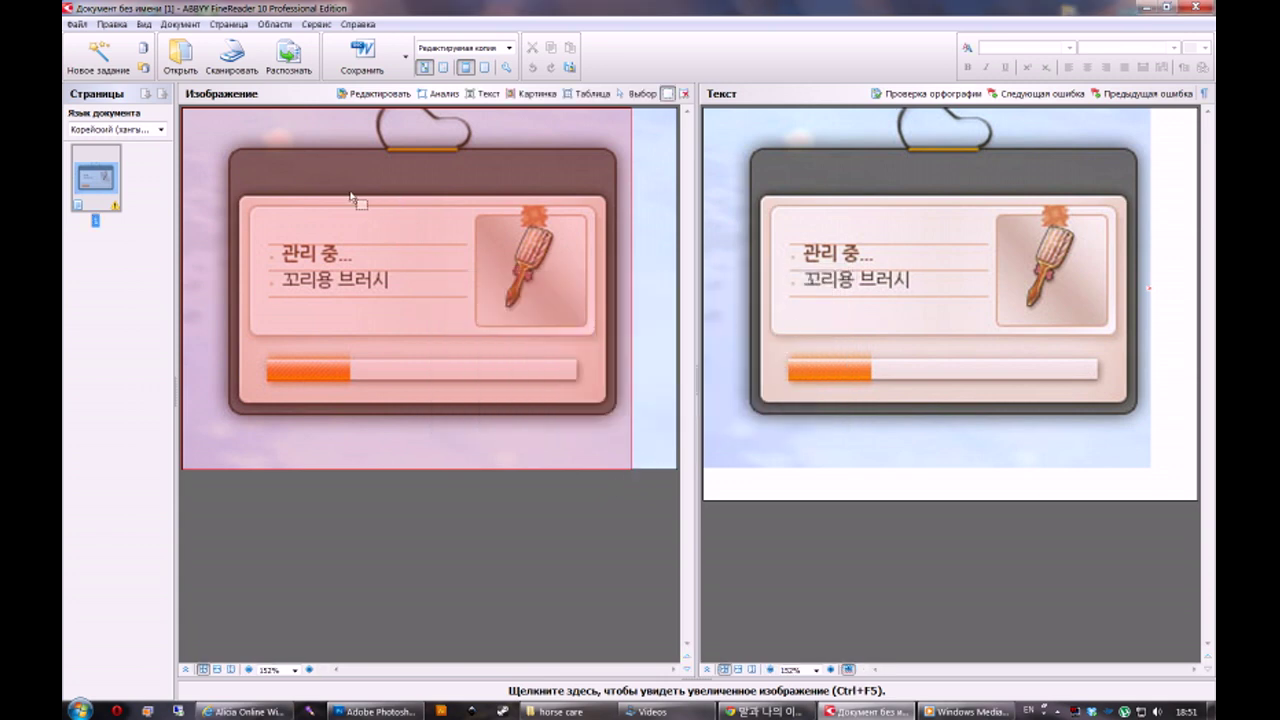
# Mark the Korean lines on the card as text areas and recognise them.
pyautogui.click(482, 94)
pyautogui.moveTo(276, 236); pyautogui.dragTo(274, 267)
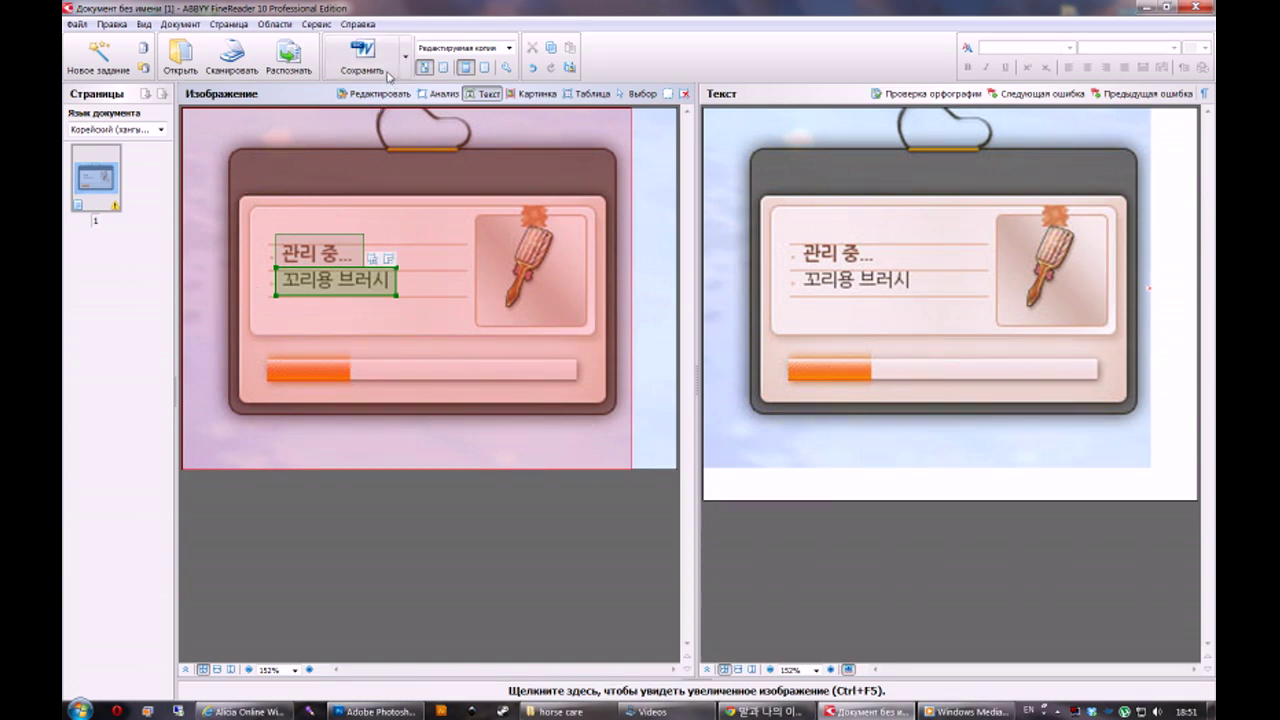
pyautogui.click(288, 58)
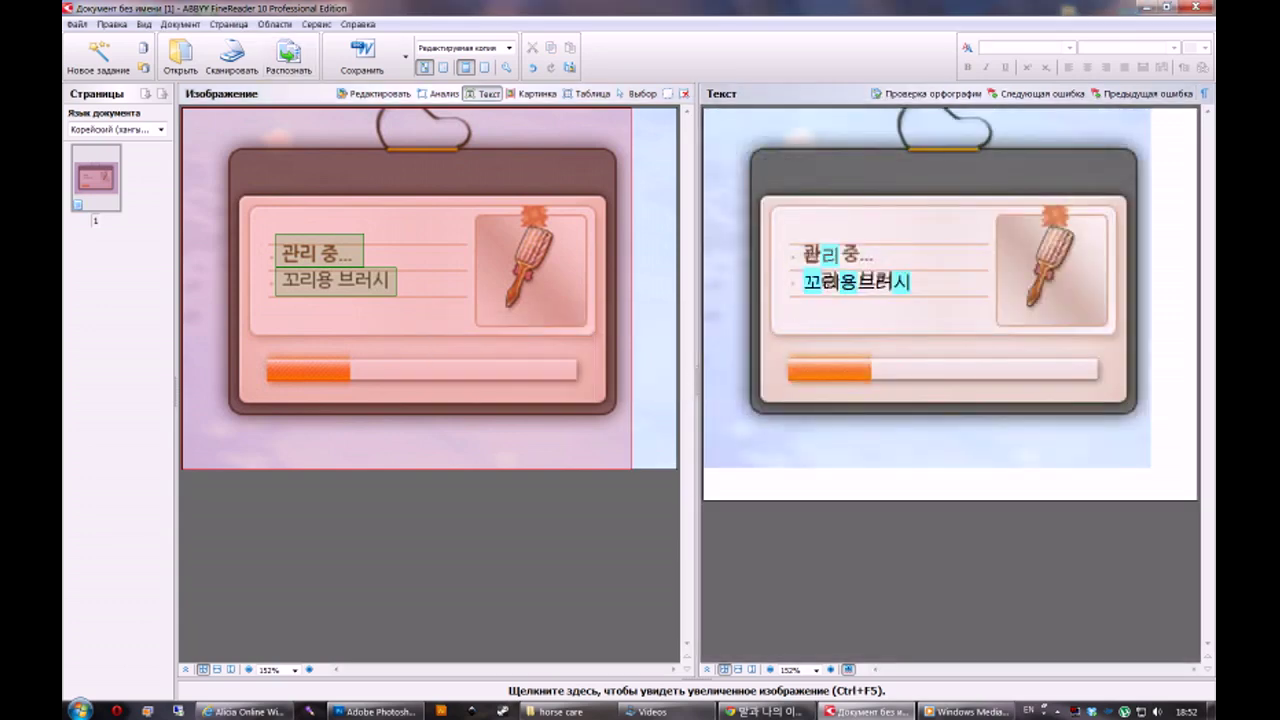
# Trim the 관리 중... area's right edge, re-recognise, and start verifying uncertain characters.
pyautogui.click(815, 254)
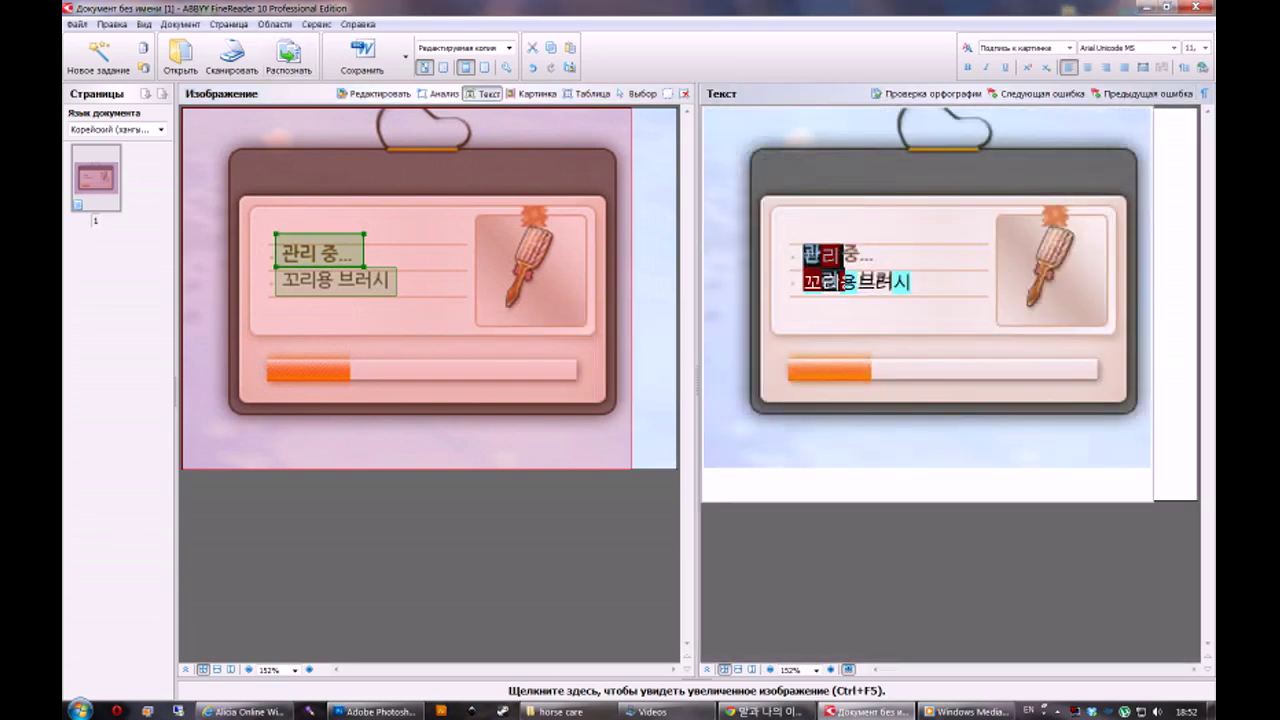
pyautogui.click(318, 256)
pyautogui.moveTo(362, 265); pyautogui.dragTo(340, 265)
pyautogui.click(288, 57)
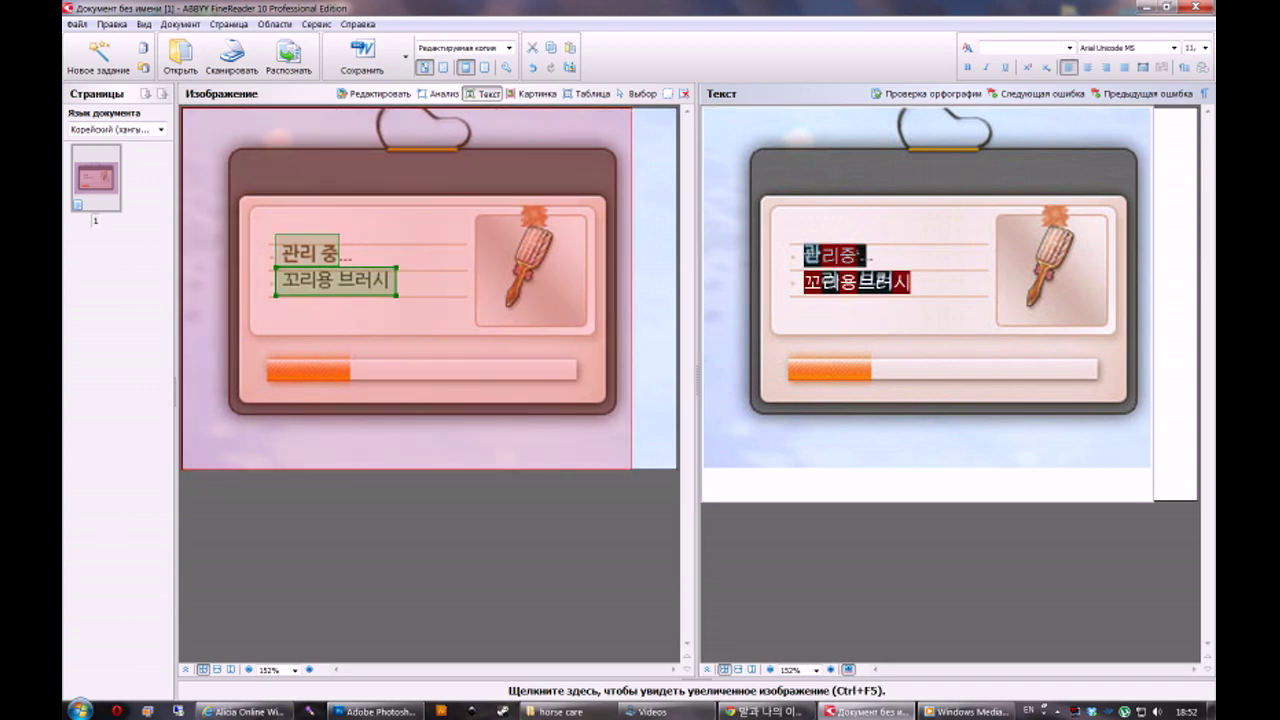
pyautogui.click(943, 255)
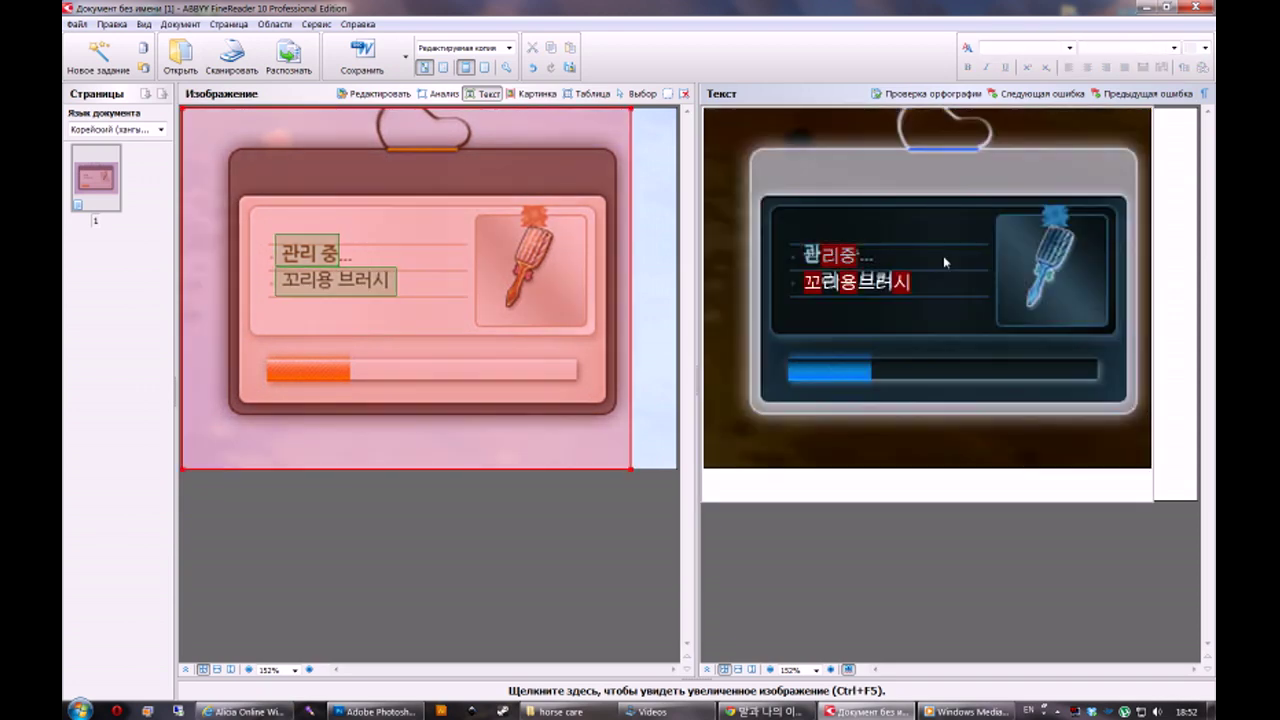
pyautogui.click(921, 95)
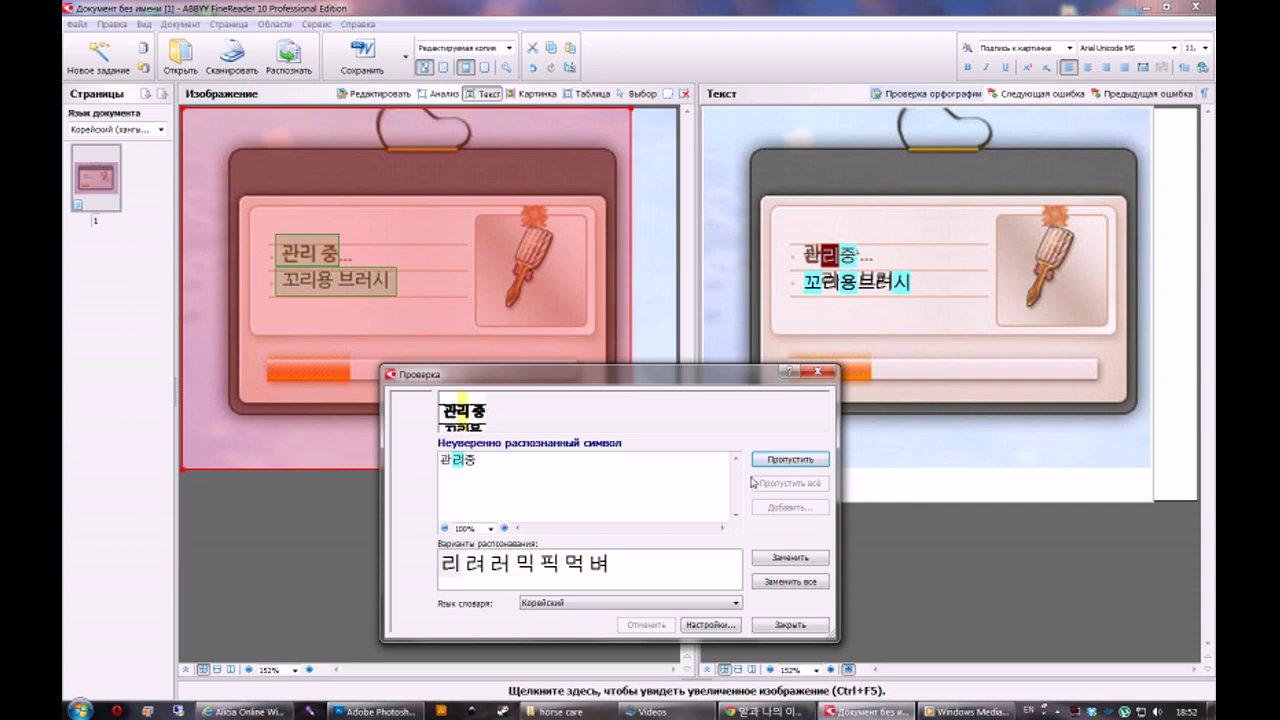
# Skip the uncertain characters 리, 중, 꼬, 용 and 시 to finish the check.
pyautogui.click(796, 467)
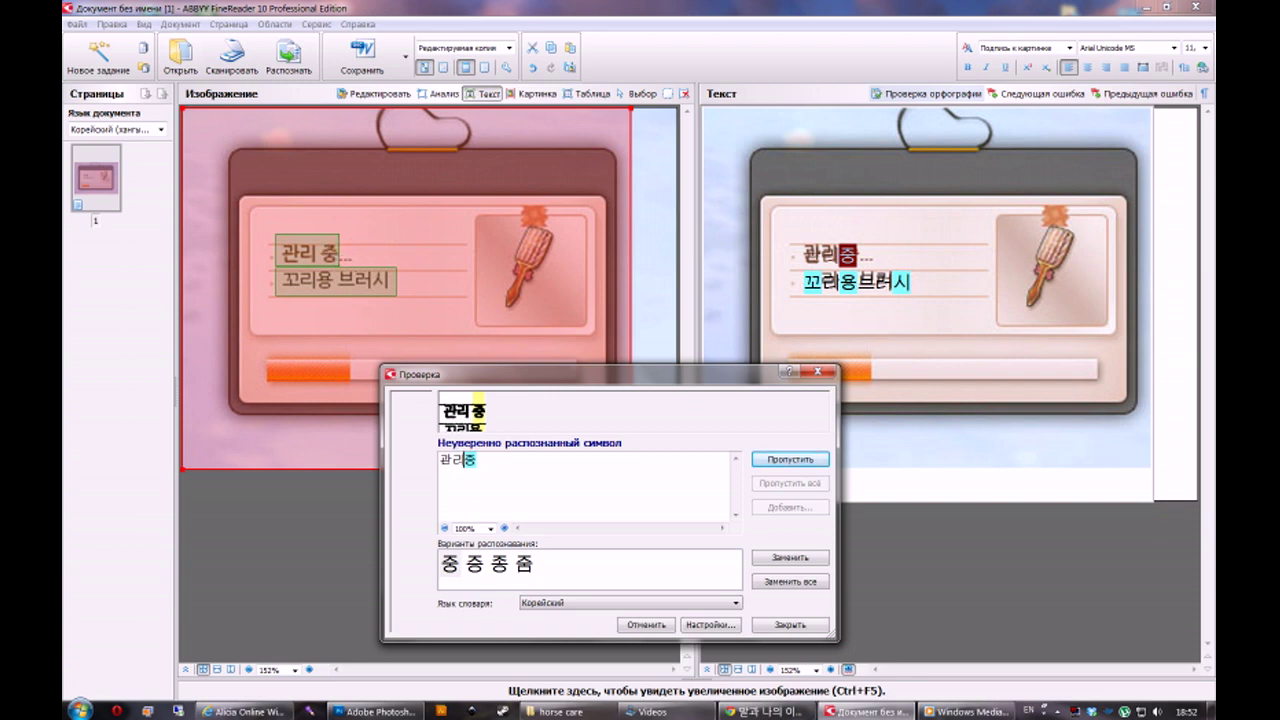
pyautogui.click(766, 466)
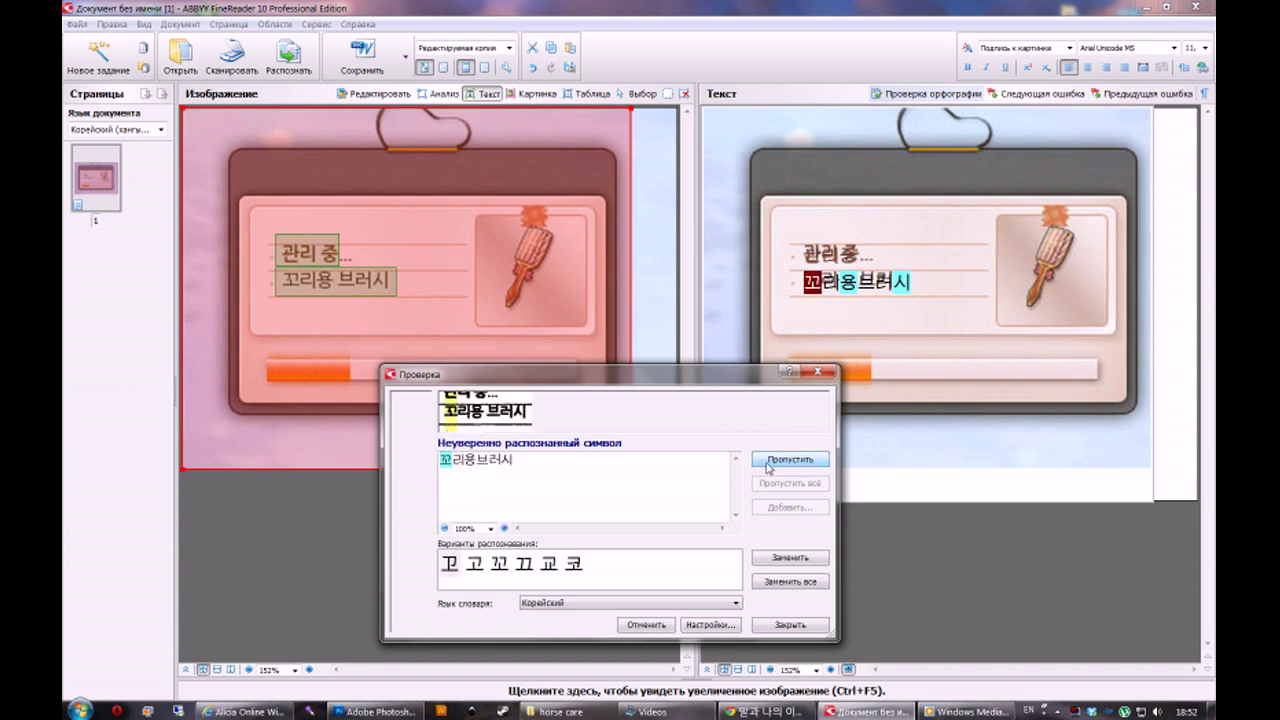
pyautogui.click(767, 467)
pyautogui.click(767, 467)
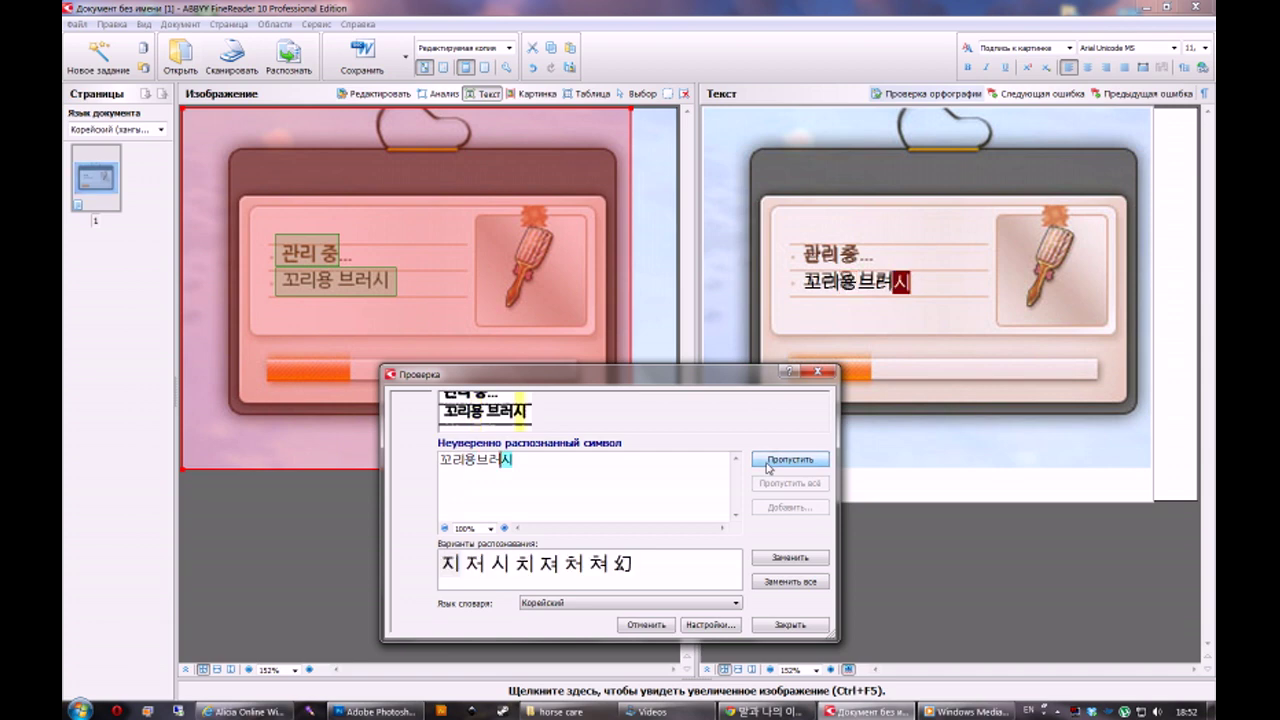
pyautogui.click(805, 466)
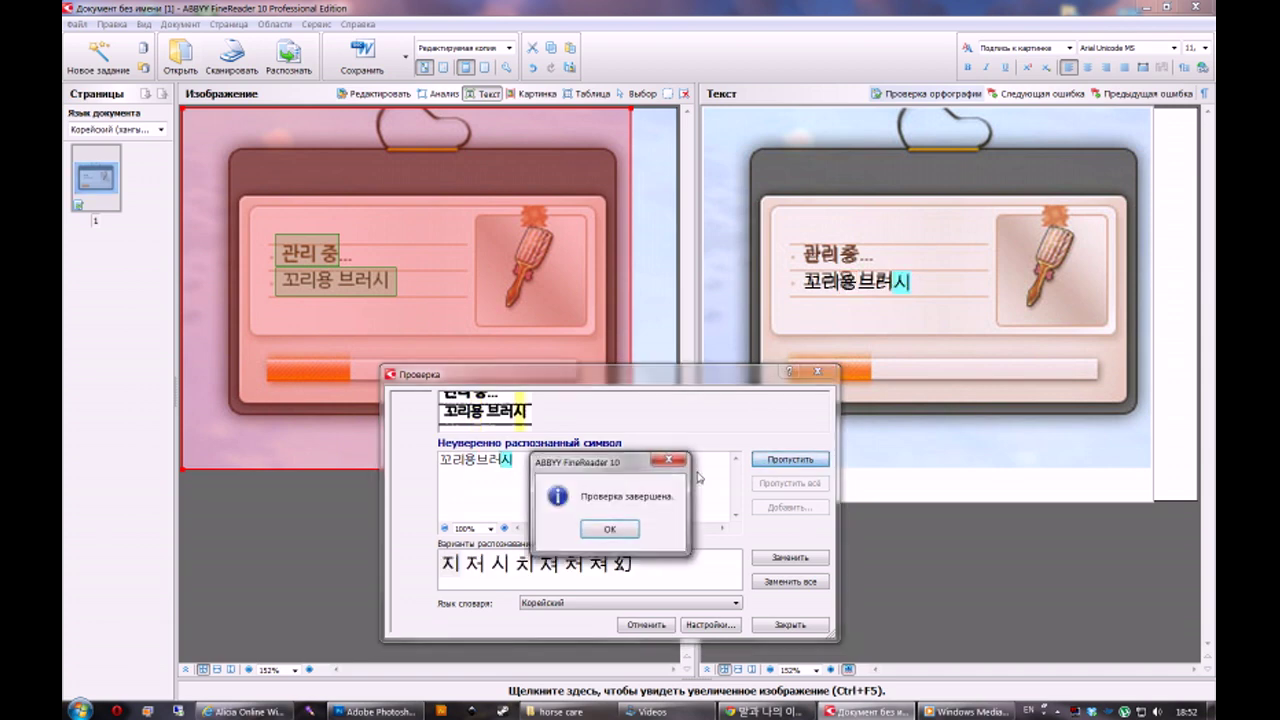
pyautogui.click(612, 530)
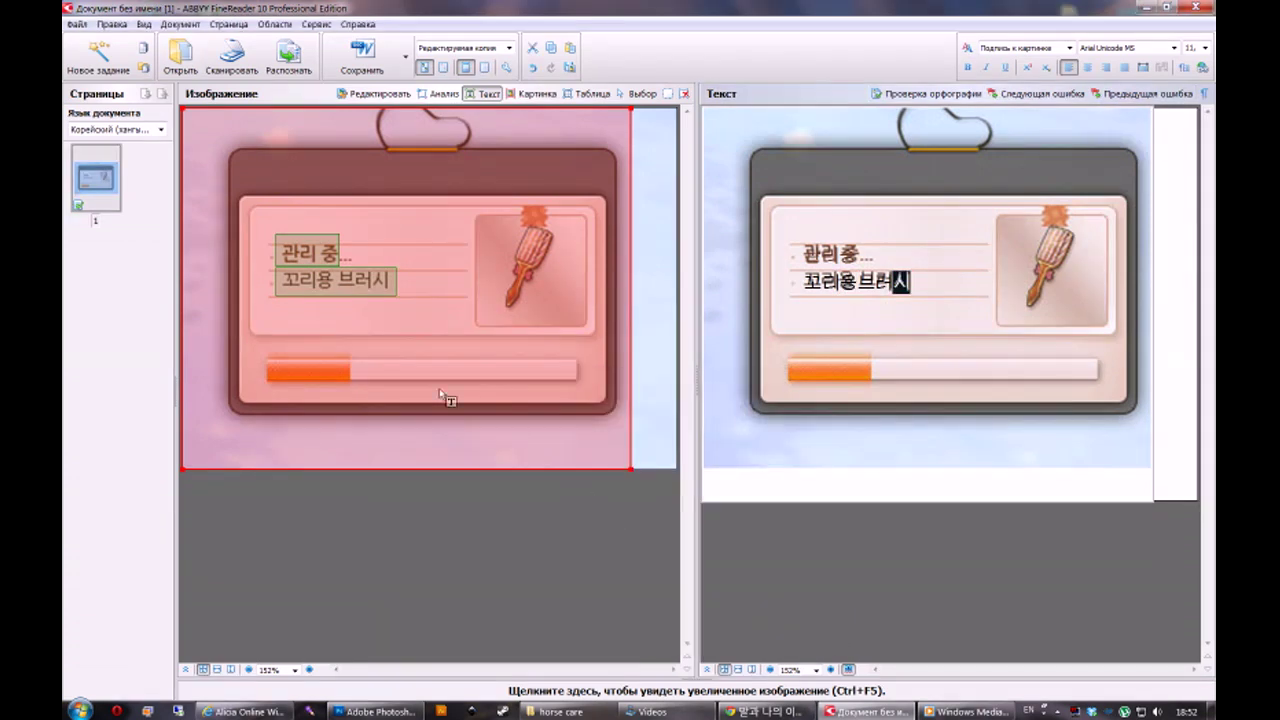
# Copy the recognised lines 관리 중... and 꼬리용 브러시, and open a new Chrome tab.
pyautogui.click(943, 290)
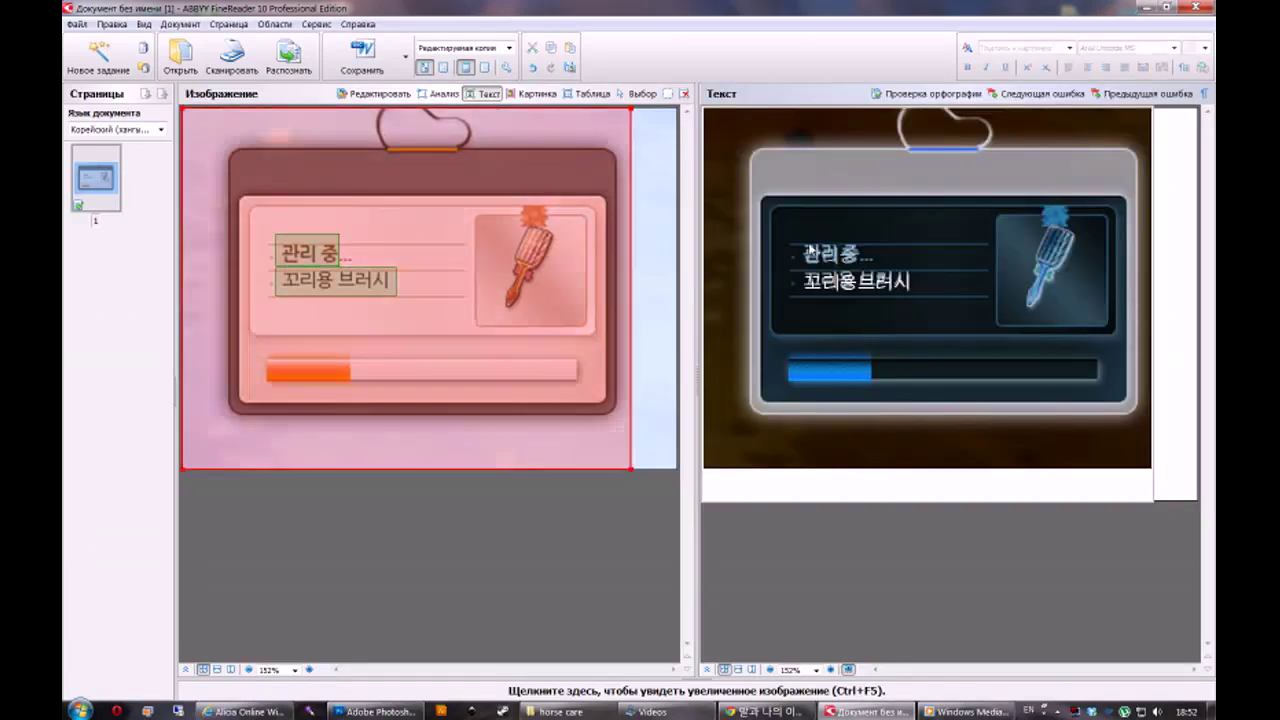
pyautogui.click(1000, 562)
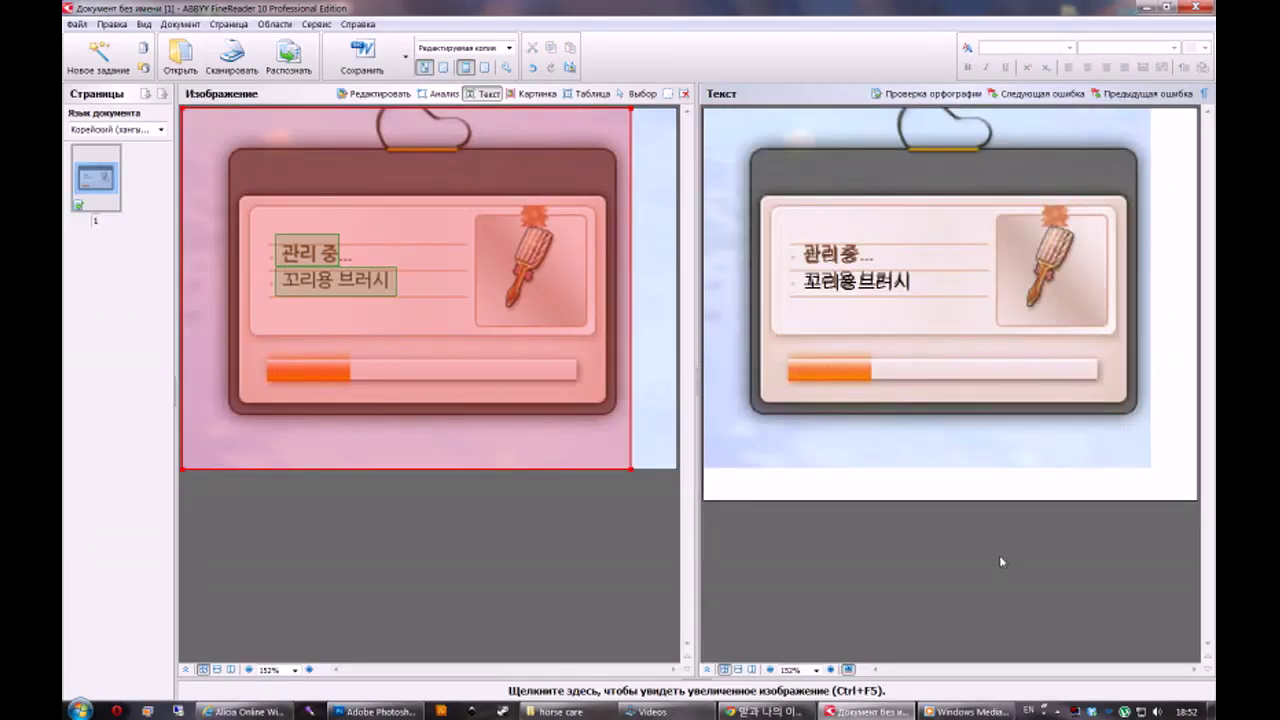
pyautogui.click(805, 255)
pyautogui.keyDown('shift'); pyautogui.click(905, 284); pyautogui.keyUp('shift')
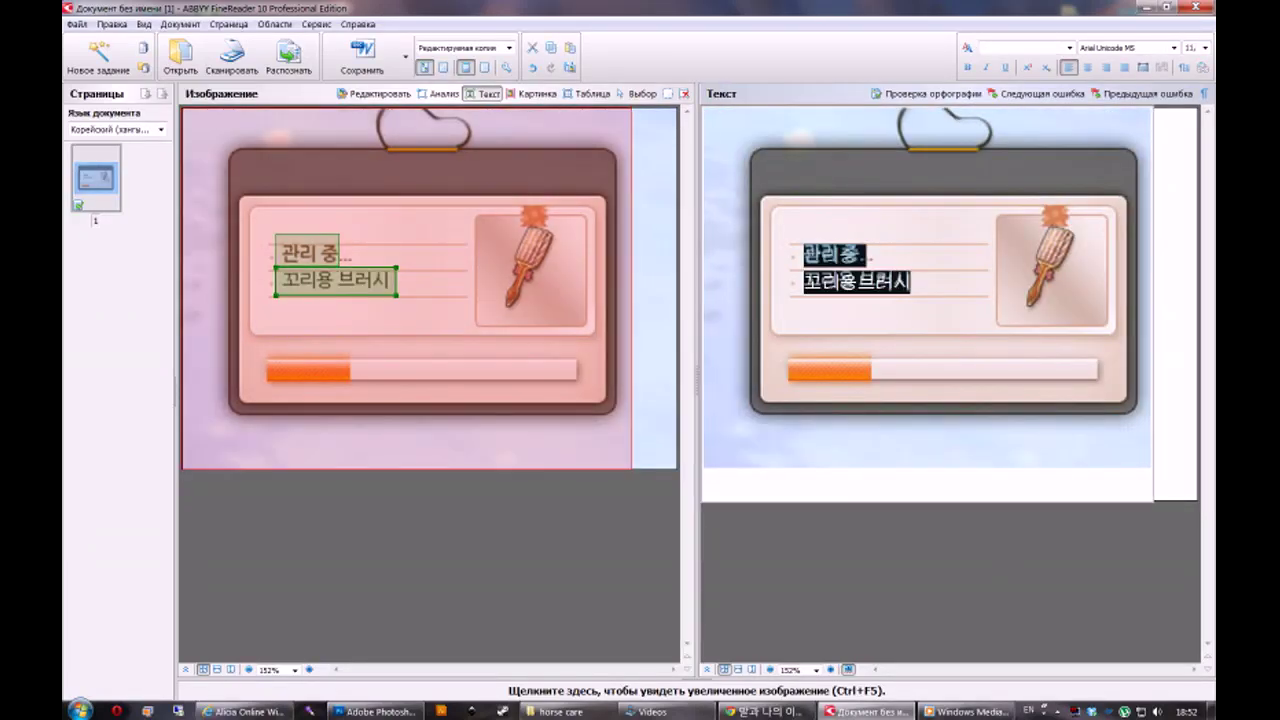
pyautogui.rightClick(902, 290)
pyautogui.click(945, 310)
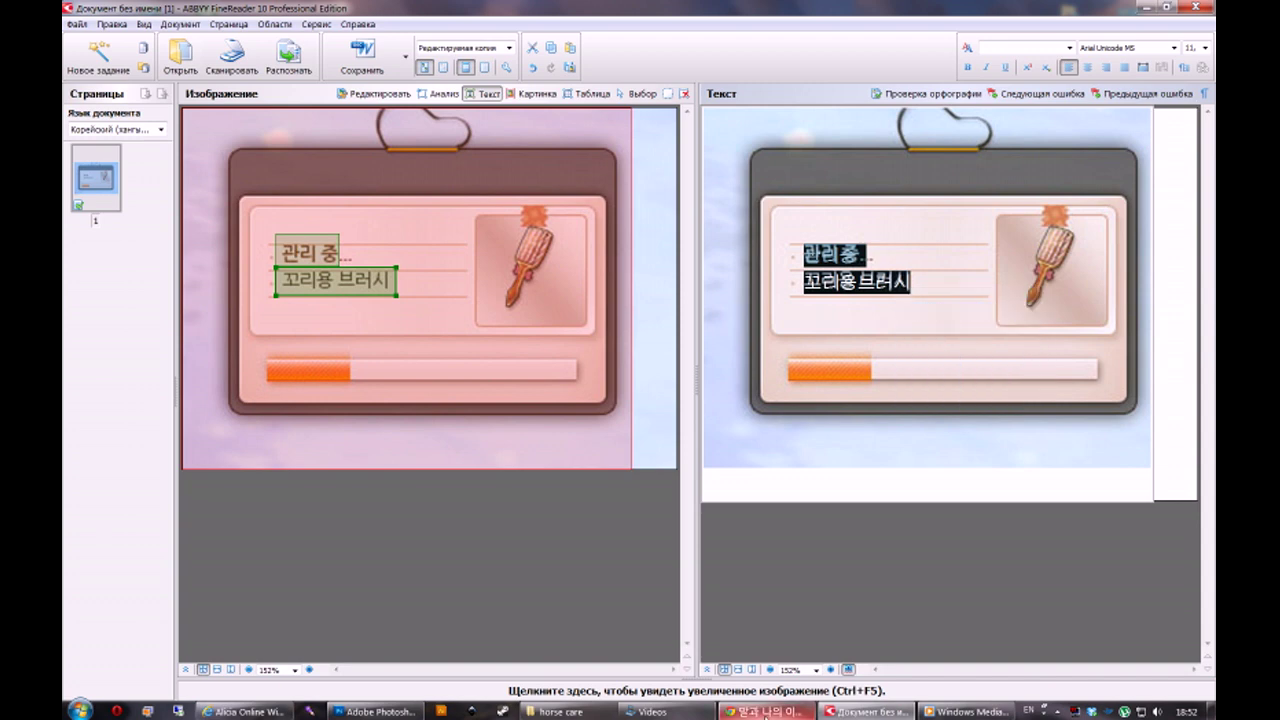
pyautogui.click(765, 711)
pyautogui.hotkey('ctrl', 't')
# Paste the Korean lines into translate.google.ru and accept the suggested spelling correction.
pyautogui.write('translate.google.ru')
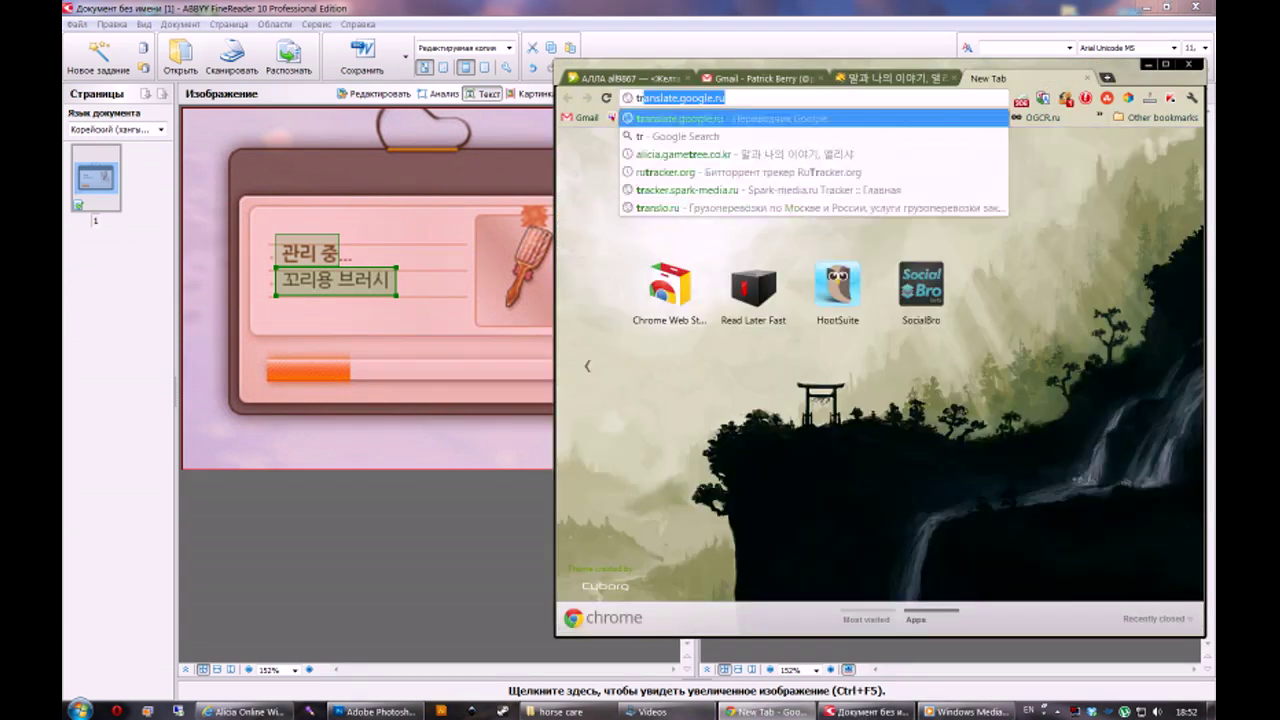
pyautogui.press('Return')
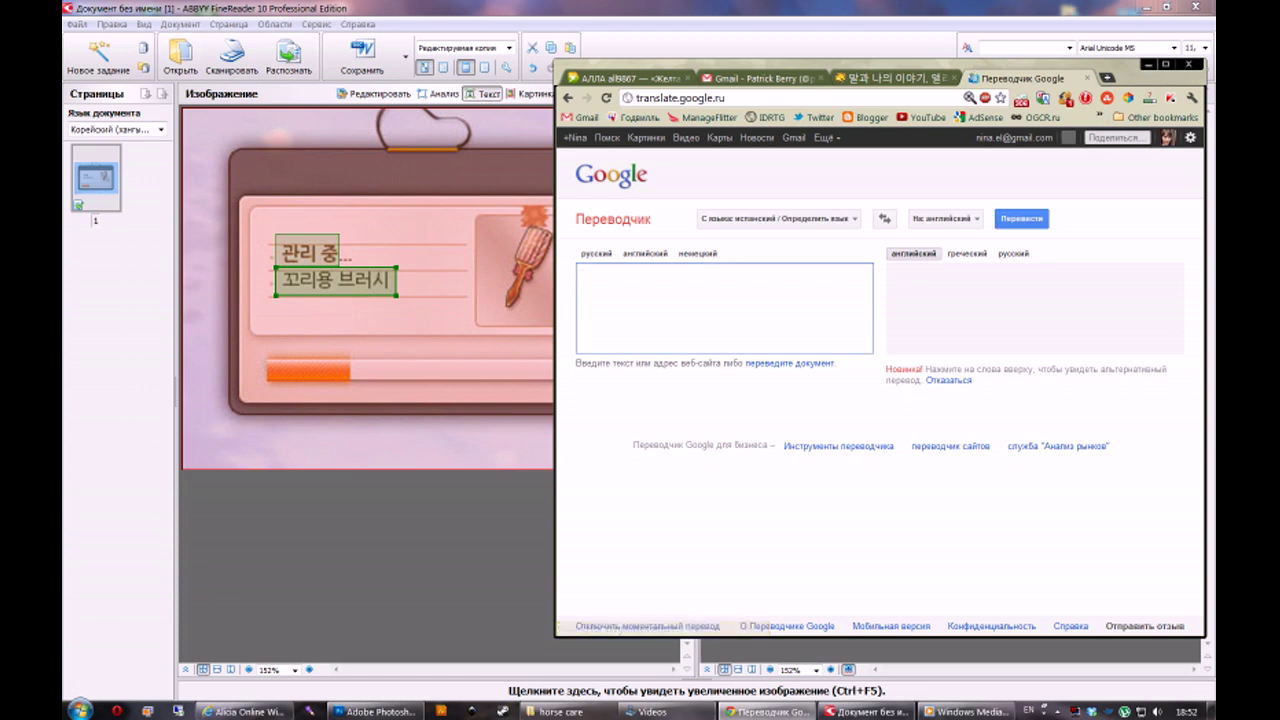
pyautogui.write('관리 중 꼬리용 브러시')
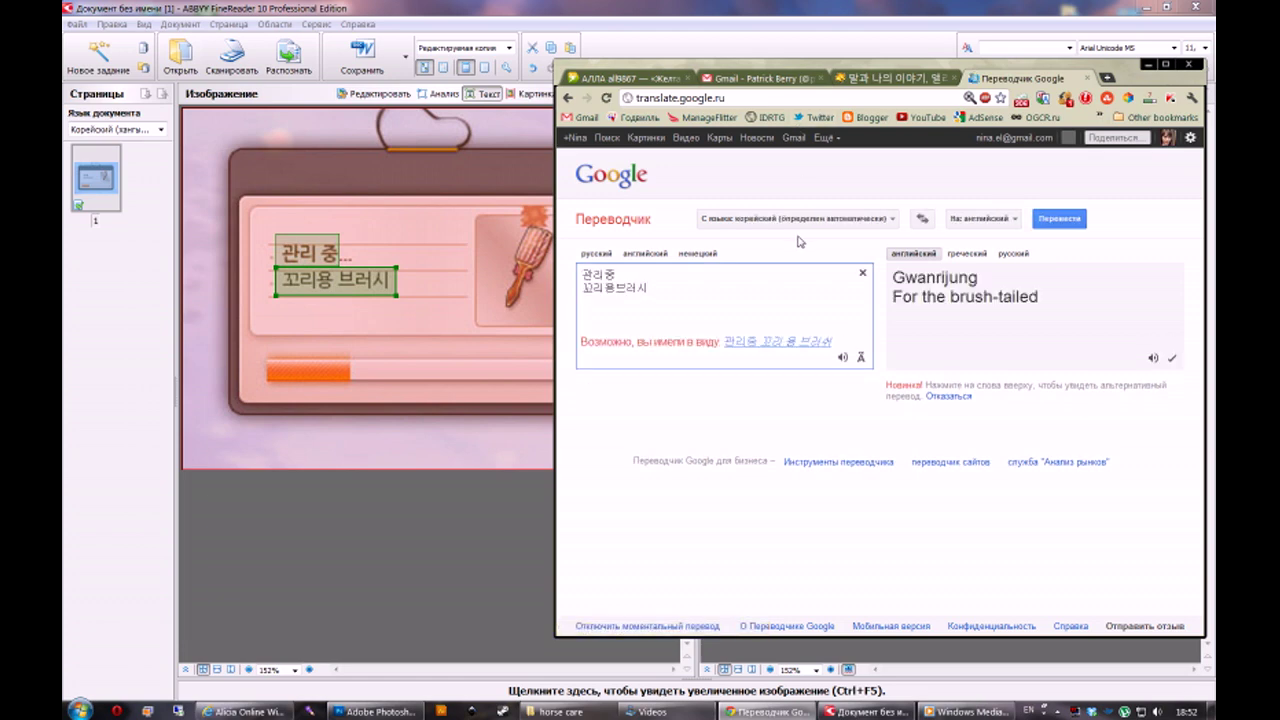
pyautogui.click(765, 343)
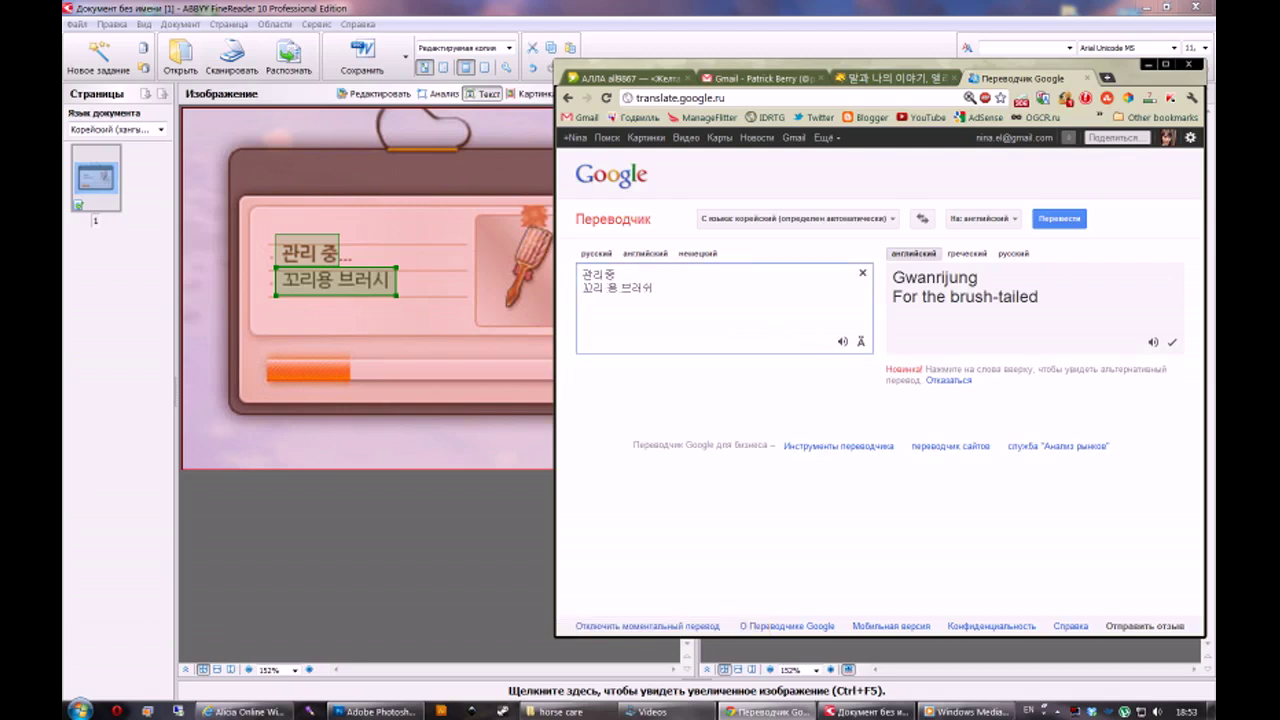
# Check alternatives for 'Gwanrijung', select the first Korean line 관리중, and open a new tab.
pyautogui.click(938, 281)
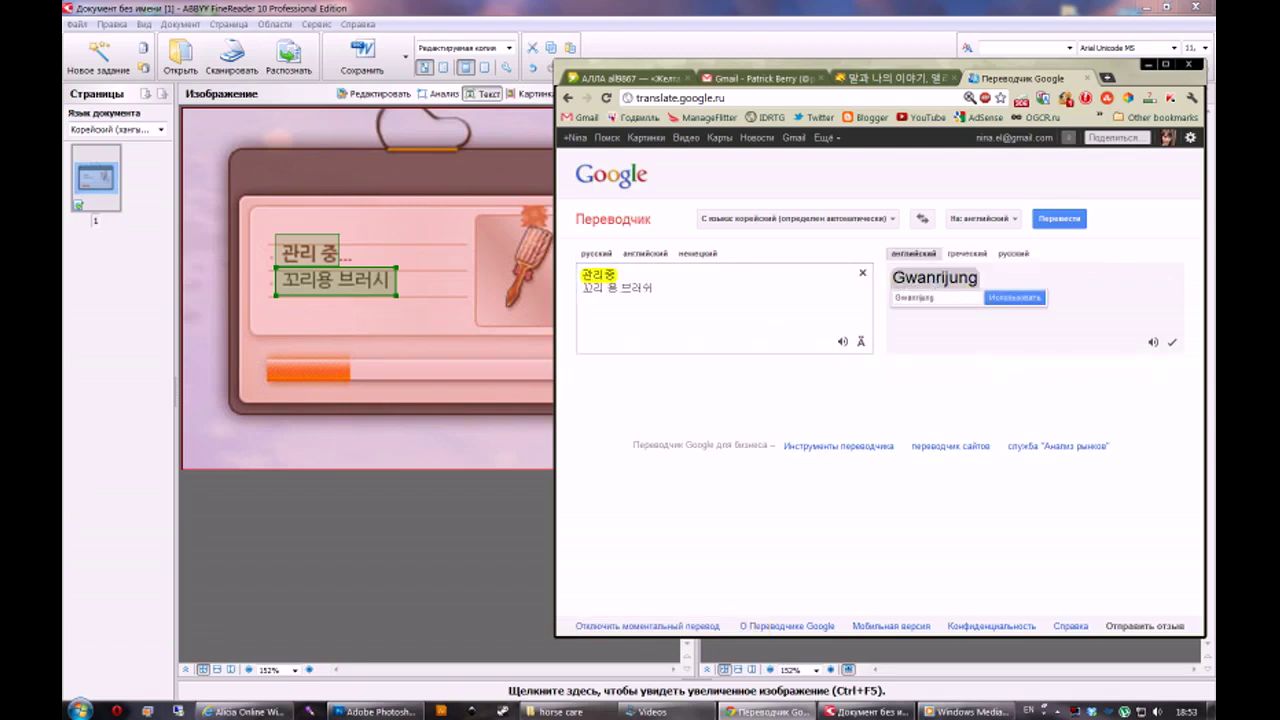
pyautogui.click(657, 288)
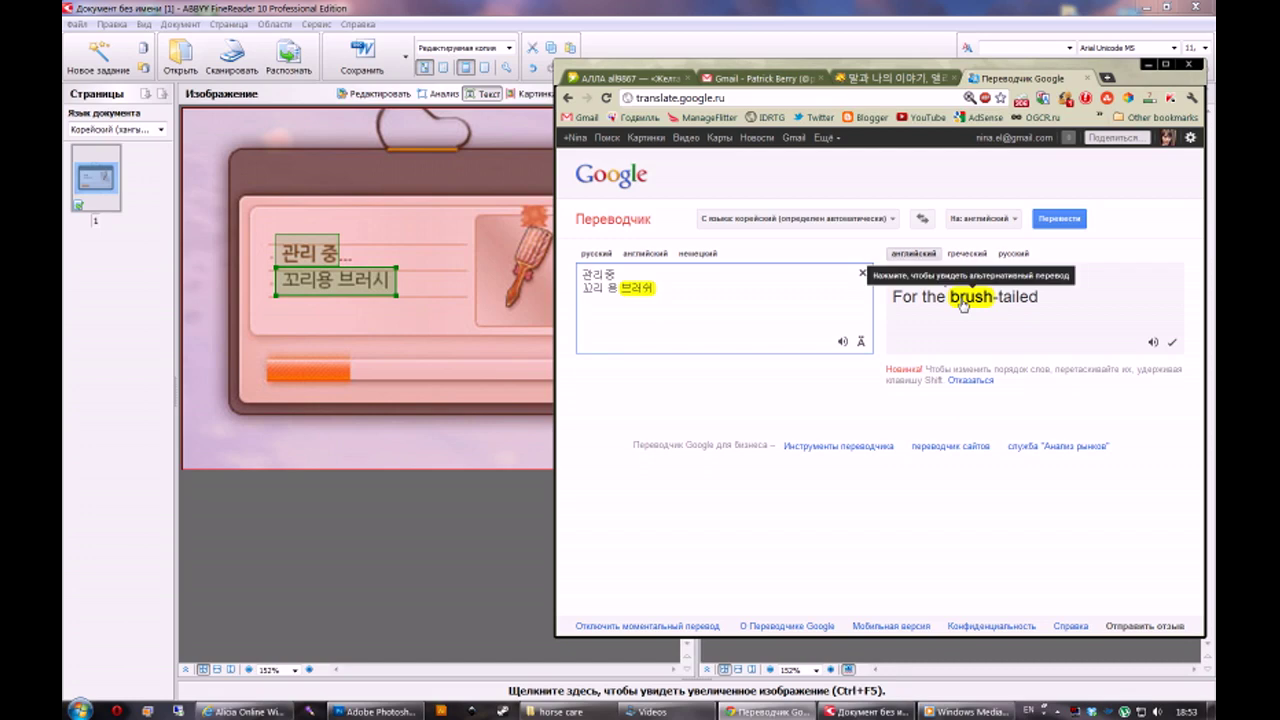
pyautogui.moveTo(614, 274); pyautogui.dragTo(579, 285)
pyautogui.hotkey('ctrl', 'c')
pyautogui.hotkey('ctrl', 't')
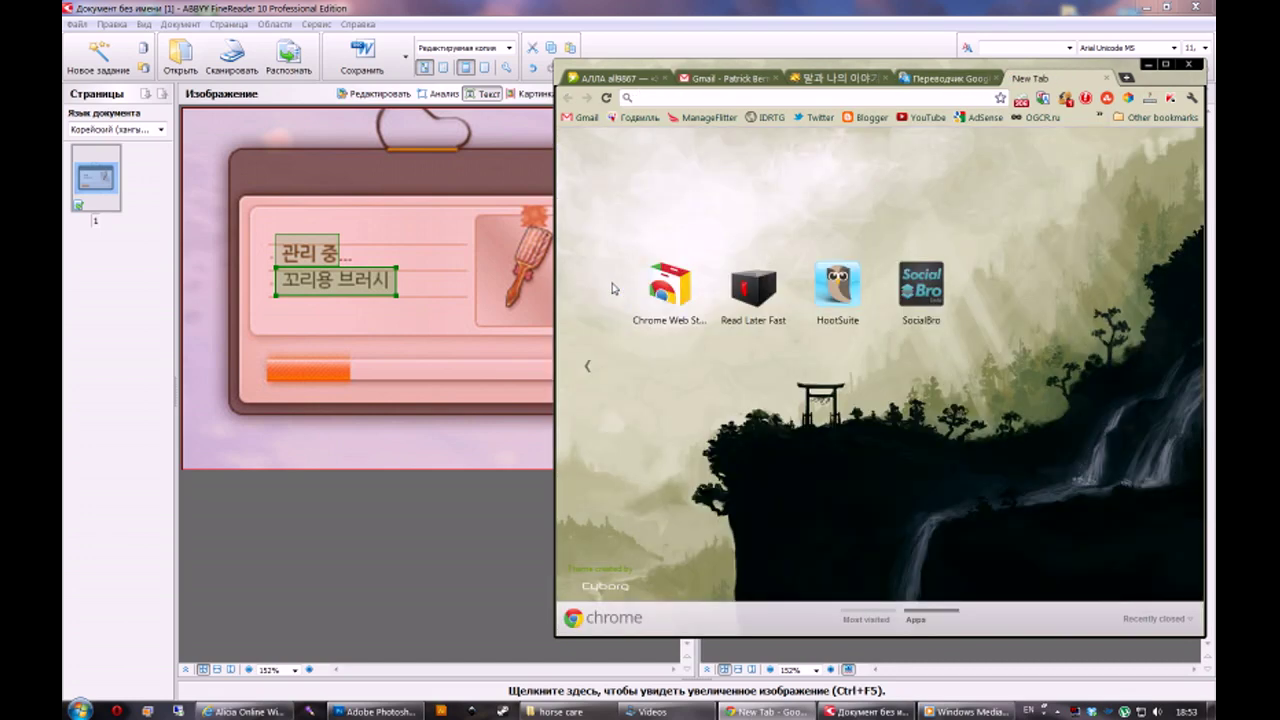
# Search the web for babelfish and open the Yahoo Babel Fish translator.
pyautogui.hotkey('ctrl', 'v')
pyautogui.press('Return')
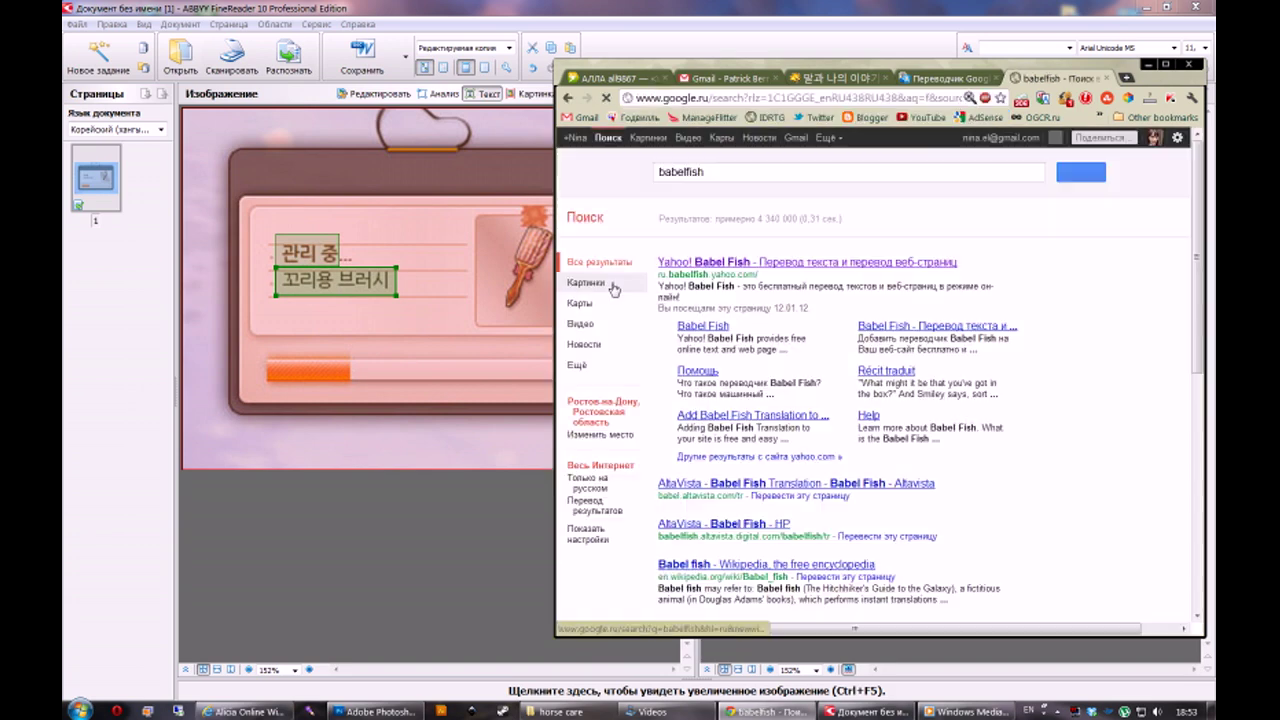
pyautogui.click(800, 247)
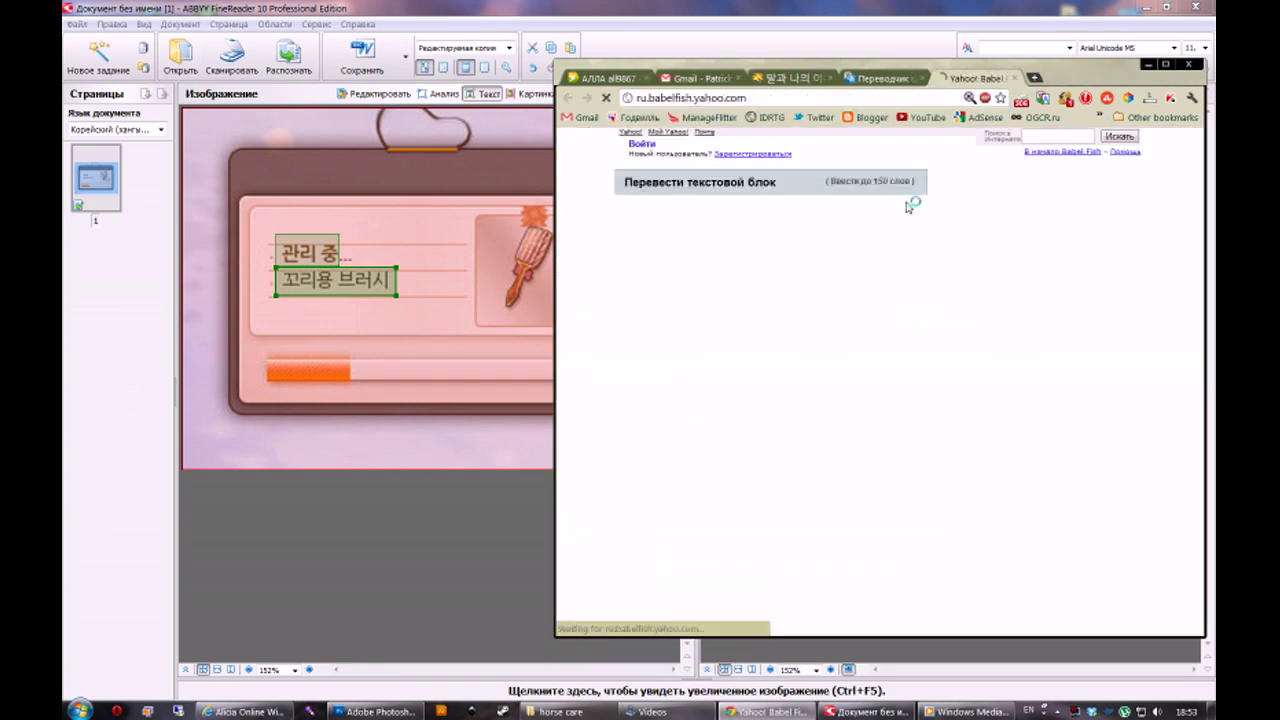
# Translate 관리 중 from Korean to English as 'While managing' and select that result.
pyautogui.write('관리 중')
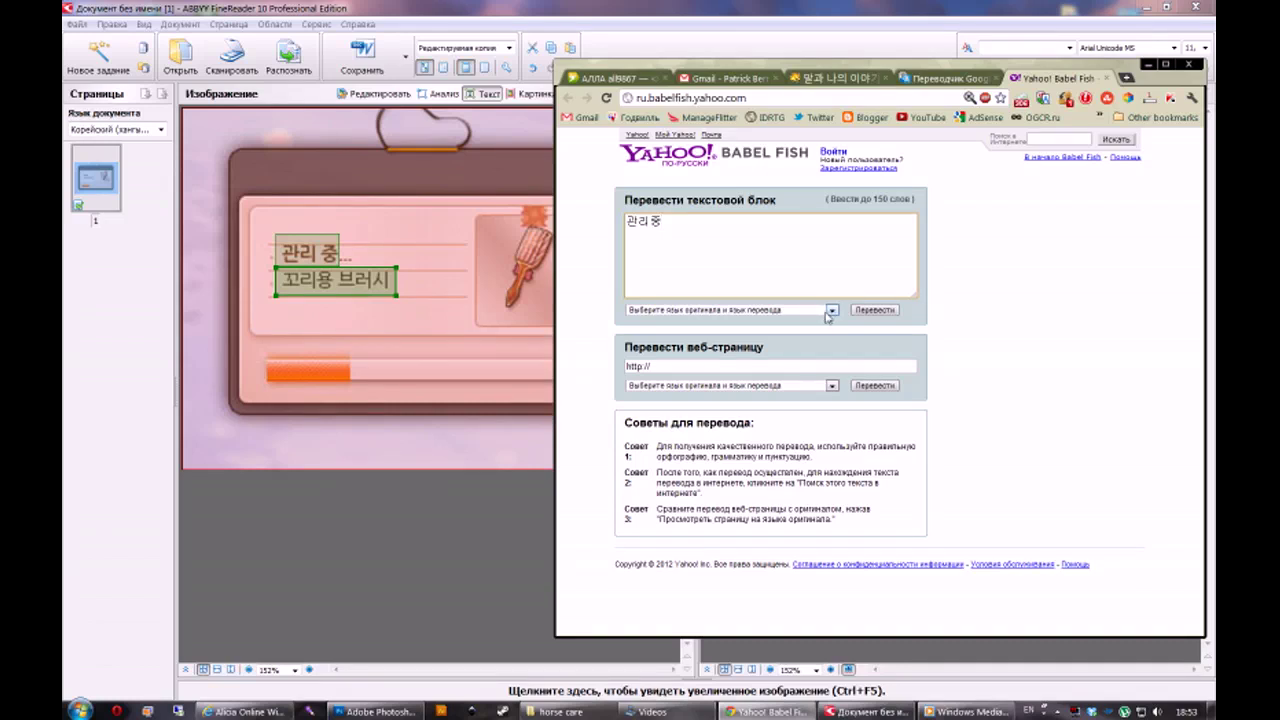
pyautogui.click(830, 311)
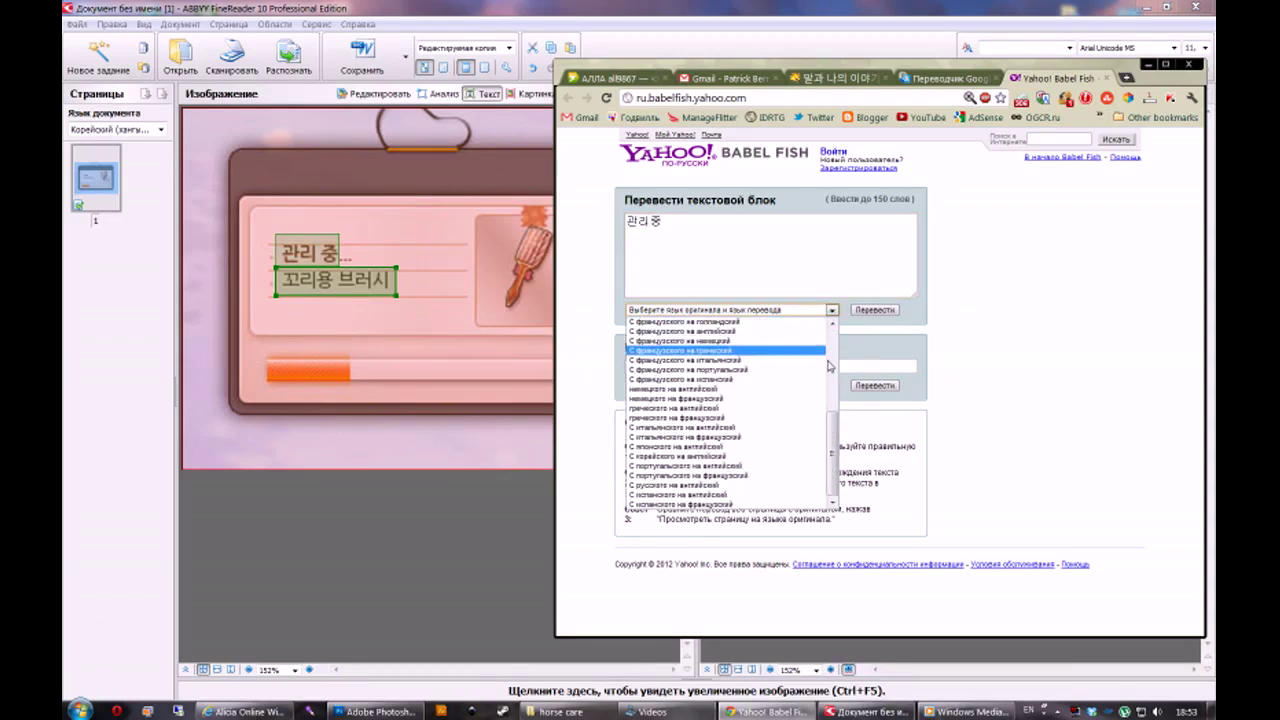
pyautogui.click(700, 456)
pyautogui.click(887, 310)
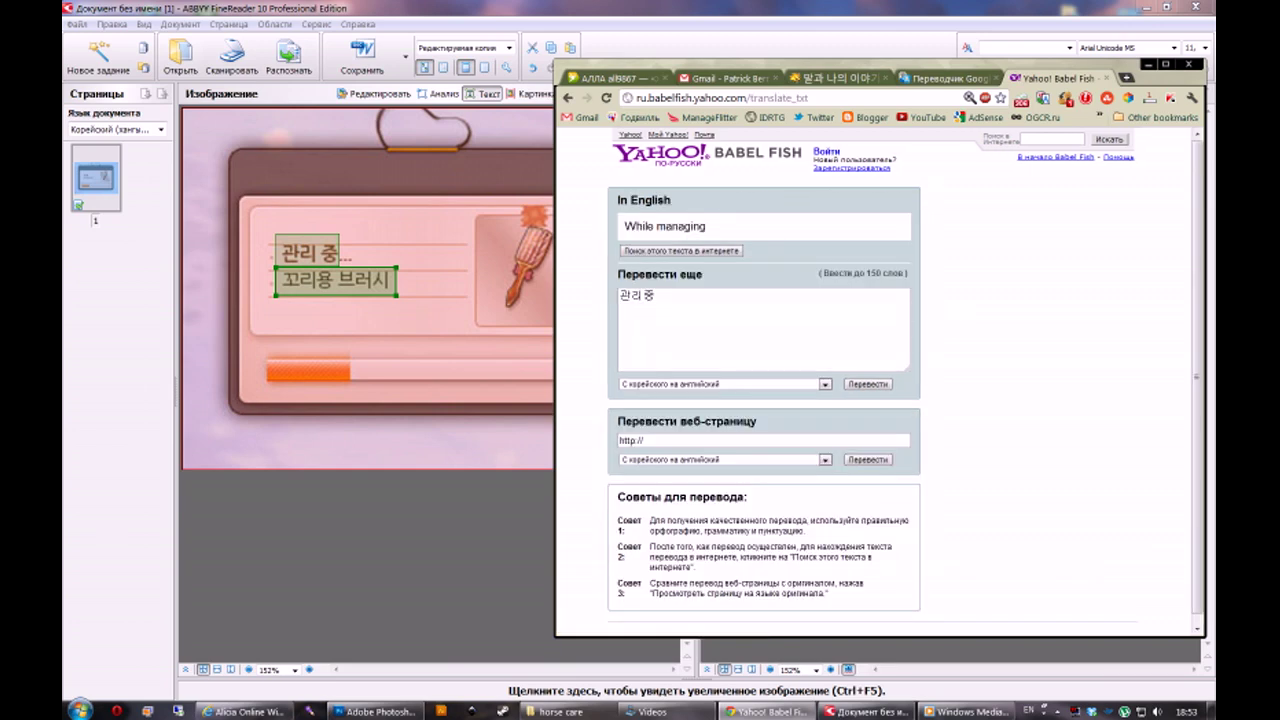
pyautogui.moveTo(718, 228); pyautogui.dragTo(621, 227)
pyautogui.hotkey('ctrl', 'c')
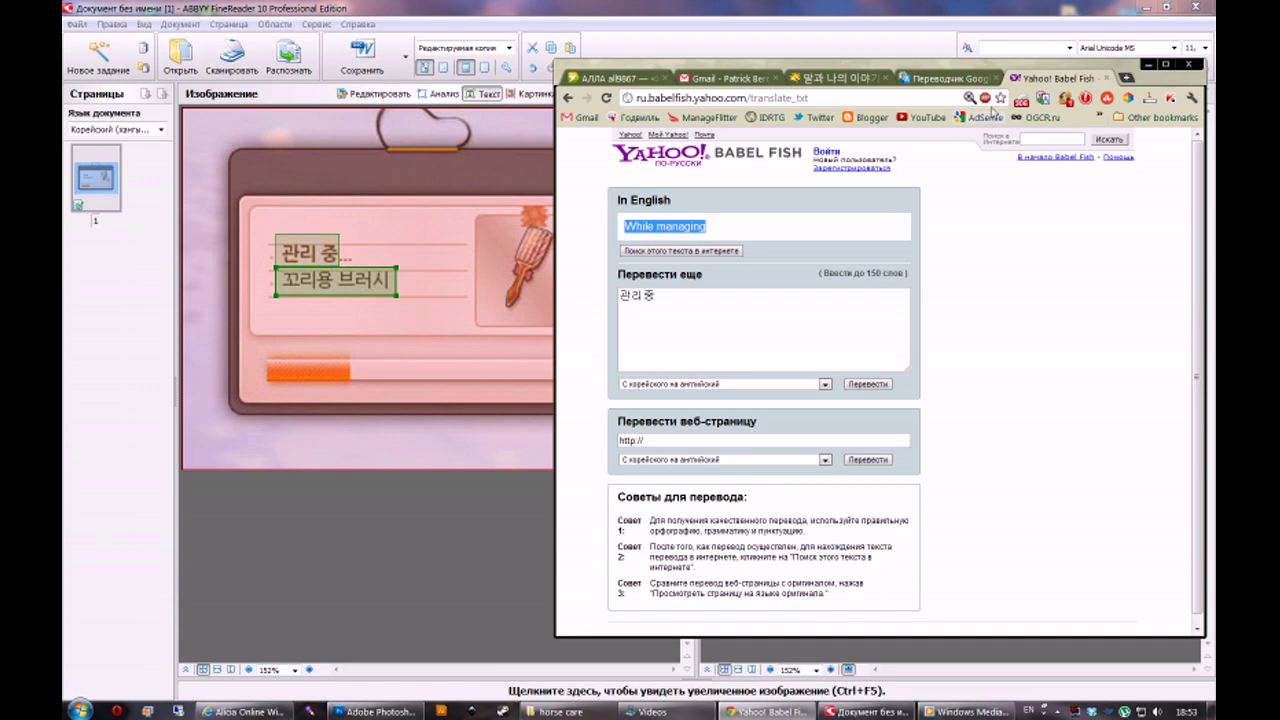
pyautogui.click(940, 80)
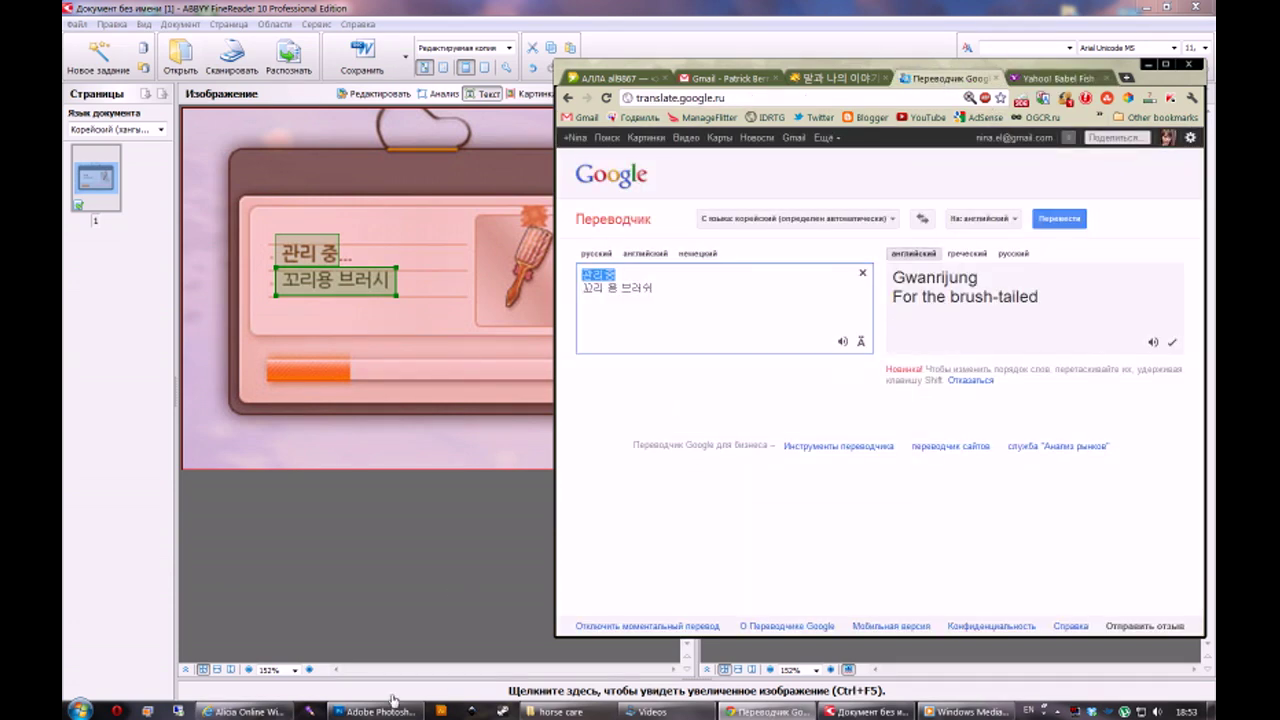
# Launch Notepad++ and paste 'While managing...' into a new note.
pyautogui.press('super')
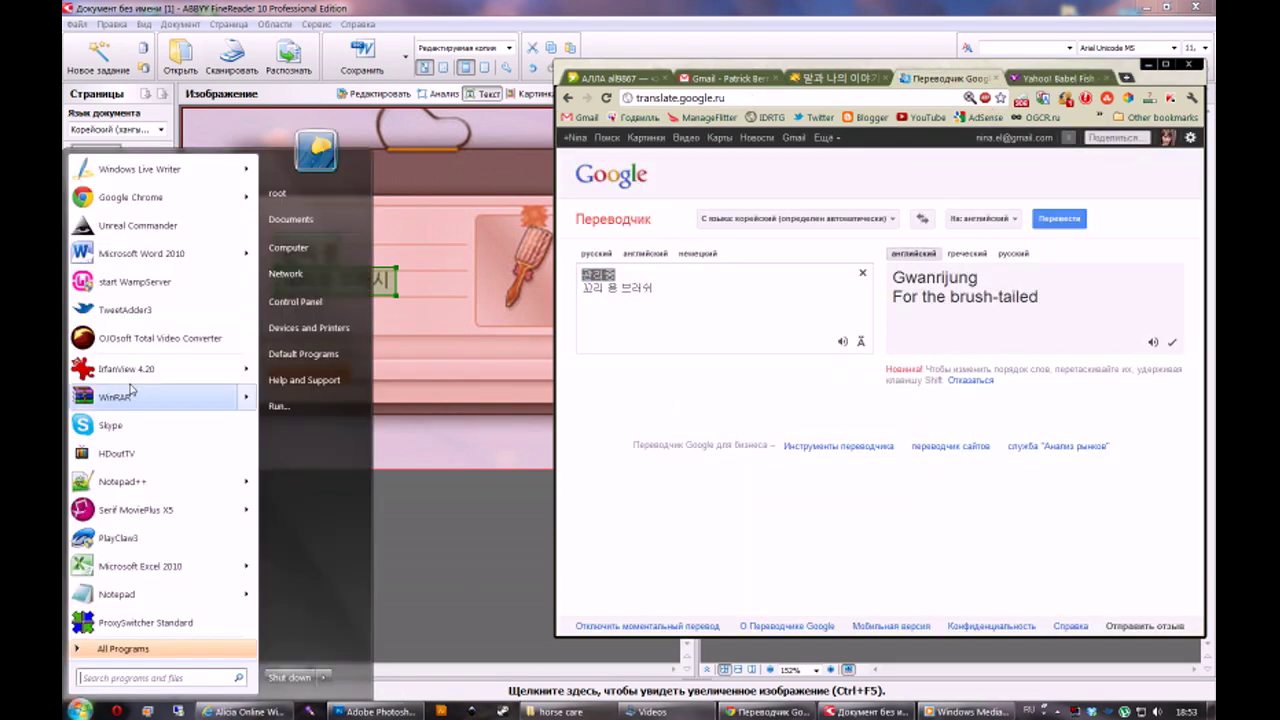
pyautogui.click(122, 481)
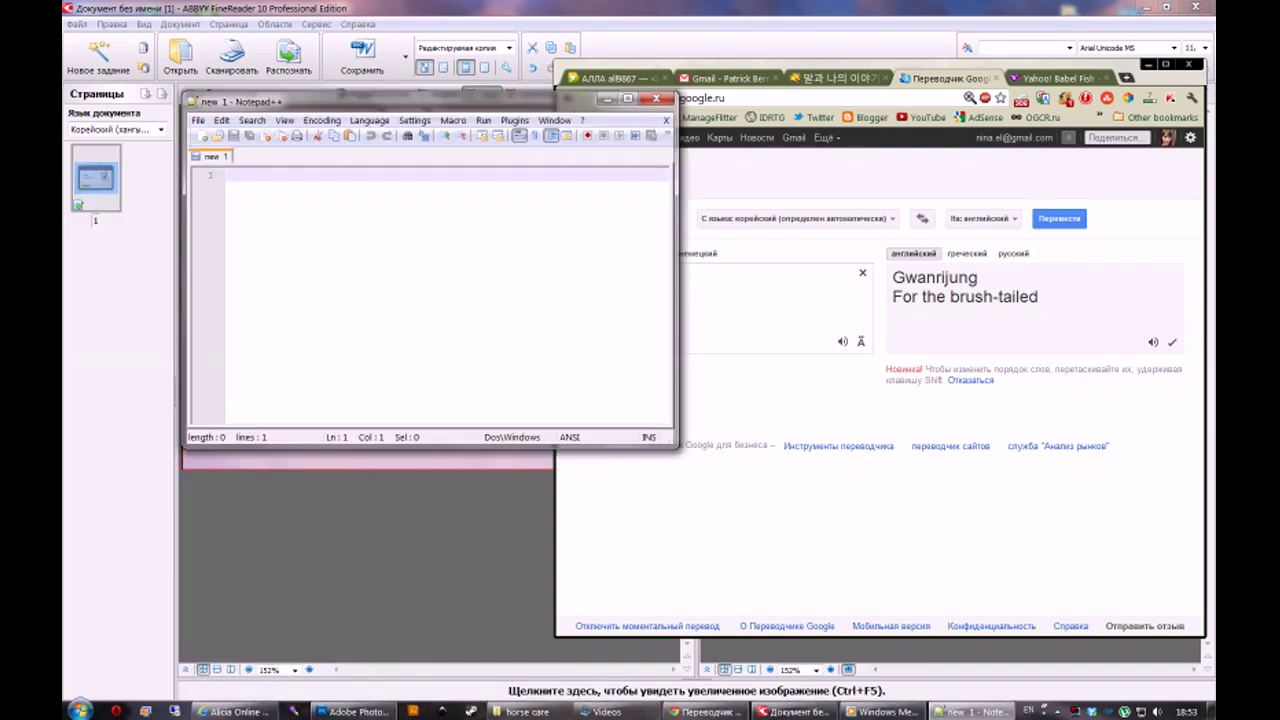
pyautogui.hotkey('ctrl', 'v')
# Add 'For the brush-tailed' as line 2 and reposition the Notepad++ window.
pyautogui.moveTo(893, 297); pyautogui.dragTo(1038, 297)
pyautogui.hotkey('ctrl', 'c')
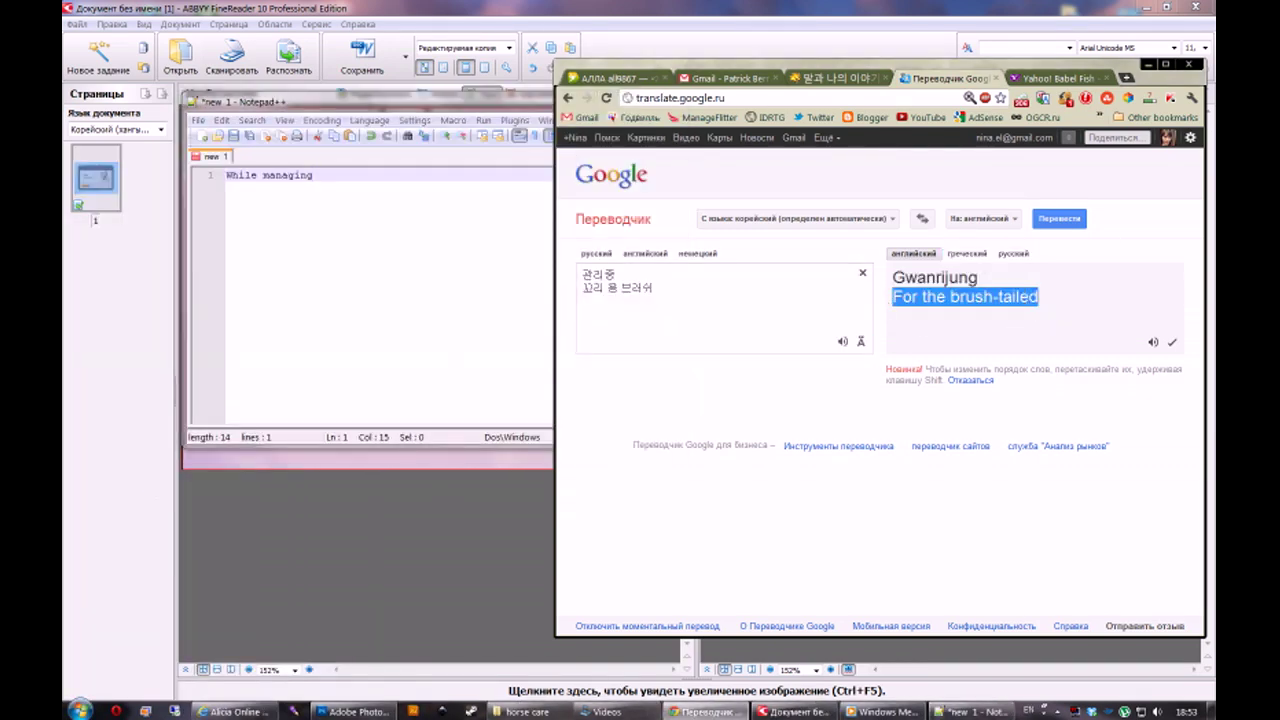
pyautogui.click(365, 104)
pyautogui.moveTo(365, 104); pyautogui.dragTo(727, 284)
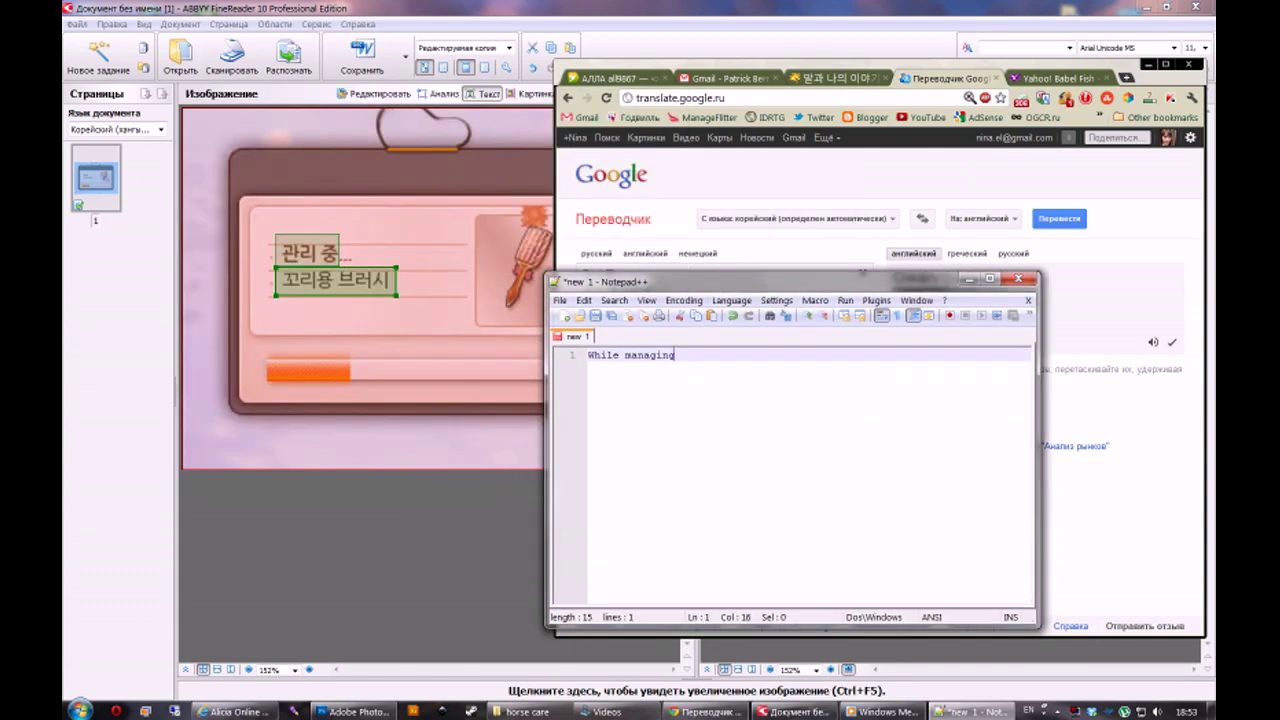
pyautogui.press('Return')
pyautogui.hotkey('ctrl', 'v')
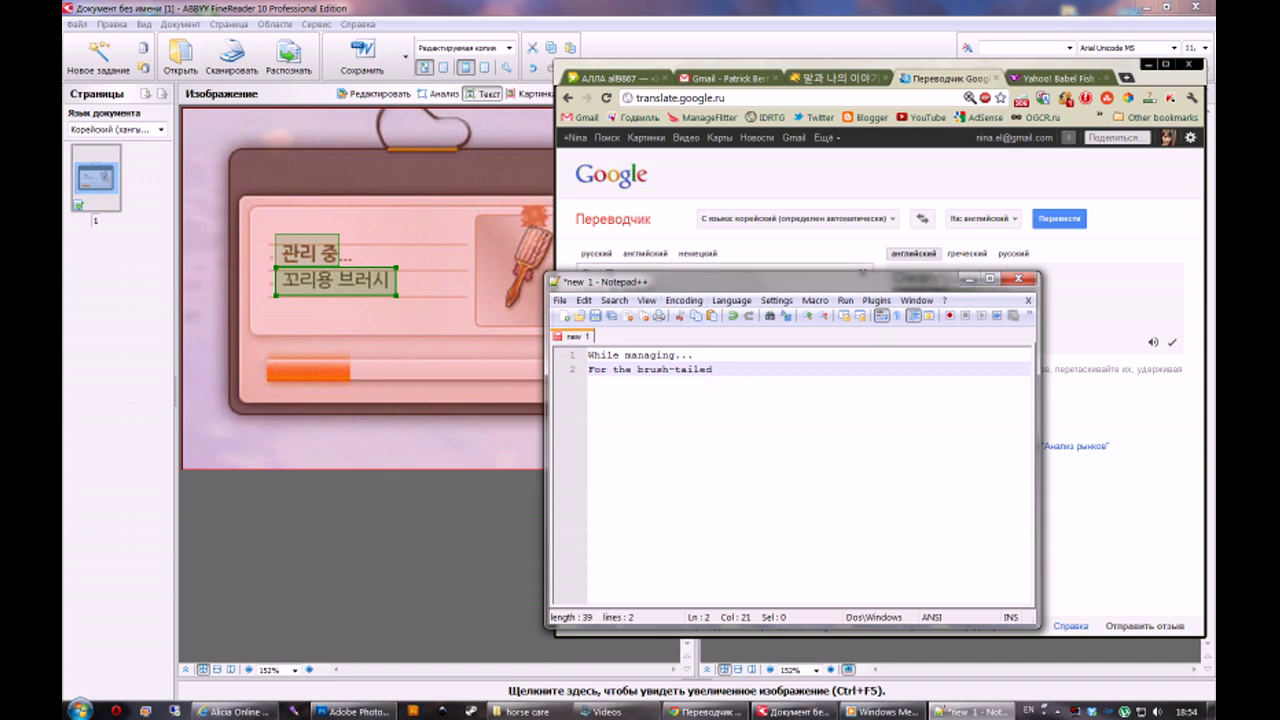
pyautogui.moveTo(720, 287); pyautogui.dragTo(751, 280)
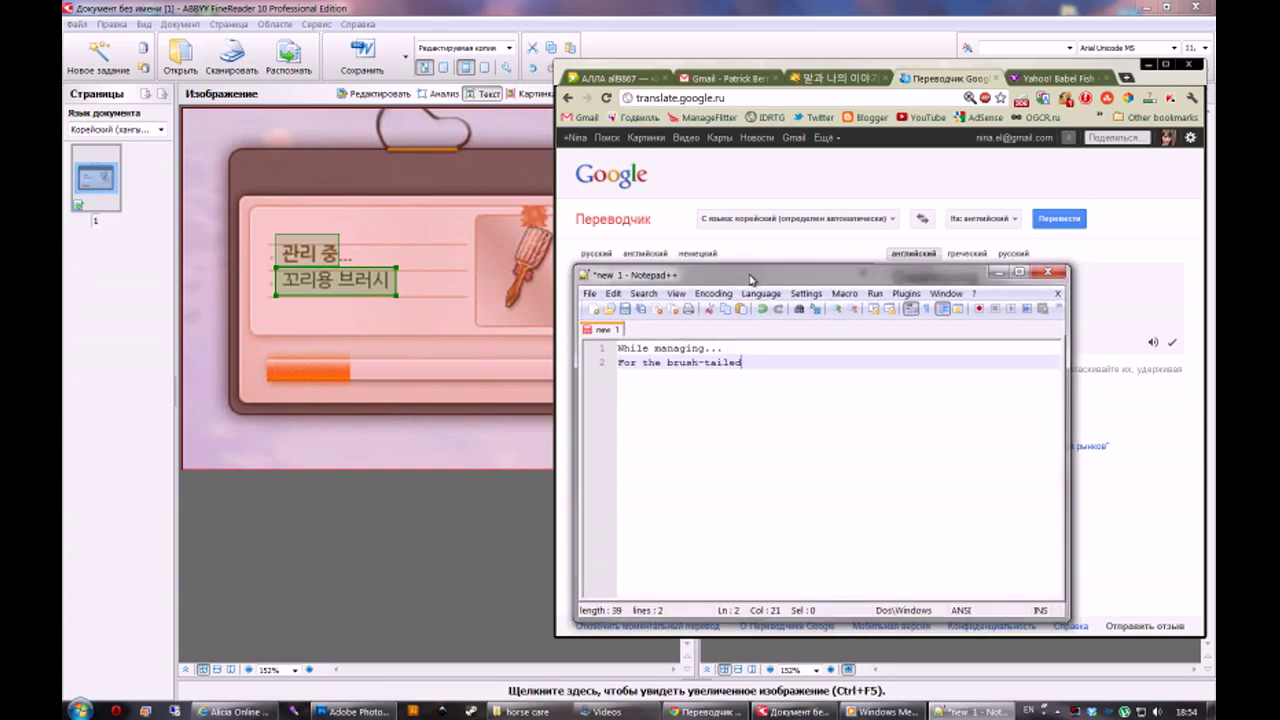
pyautogui.moveTo(751, 279); pyautogui.dragTo(550, 322)
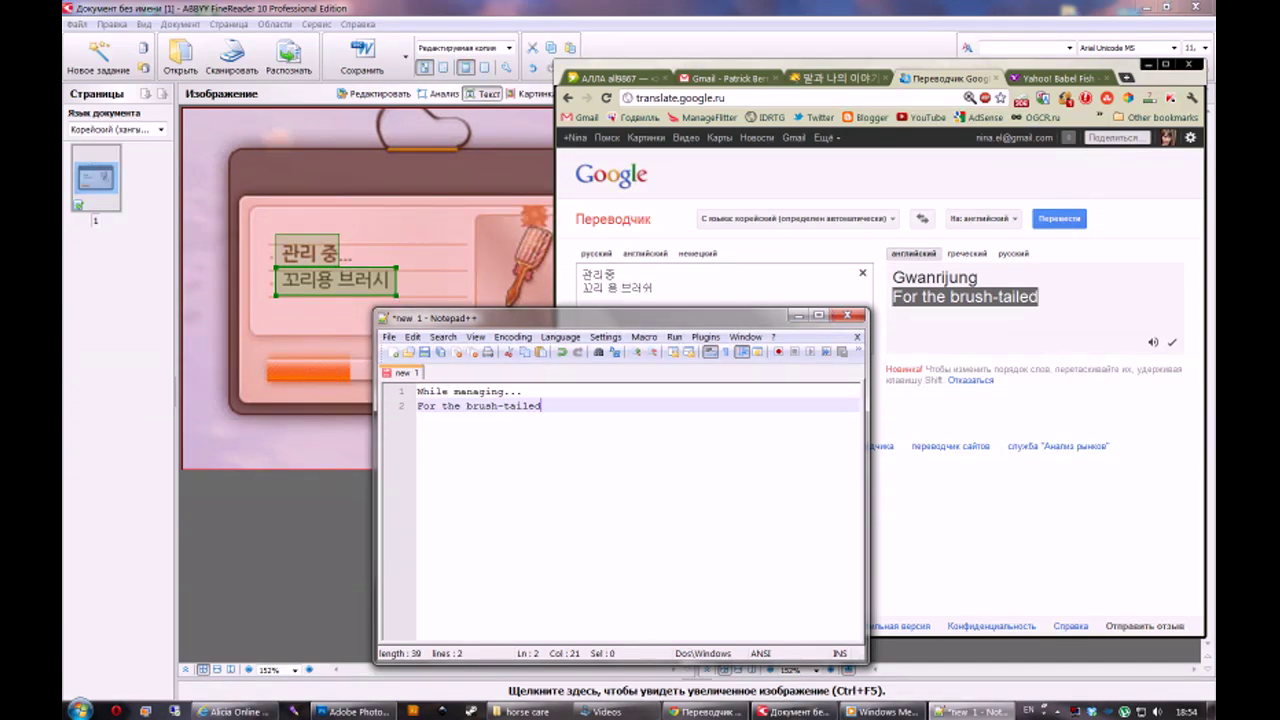
pyautogui.press('Return')
pyautogui.press('Return')
pyautogui.press('Return')
pyautogui.press('Return')
pyautogui.write('ht')
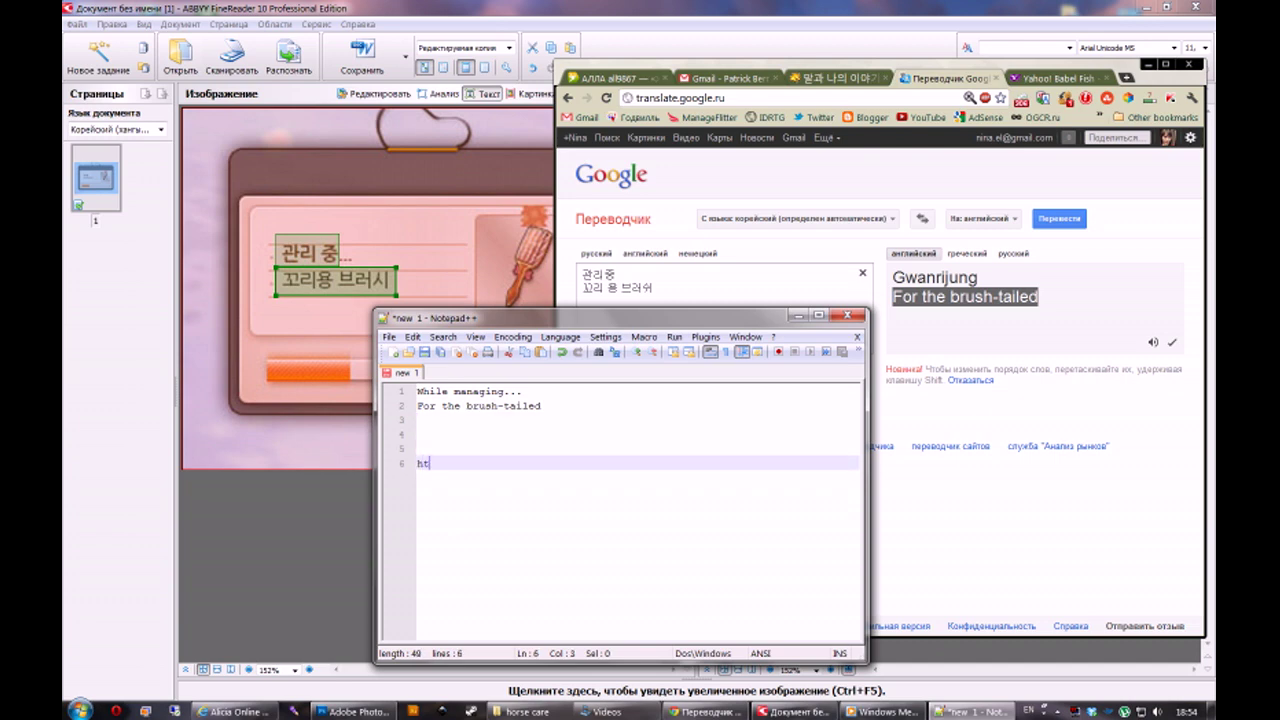
pyautogui.write('tp://aliciawiki.iggdrasil')
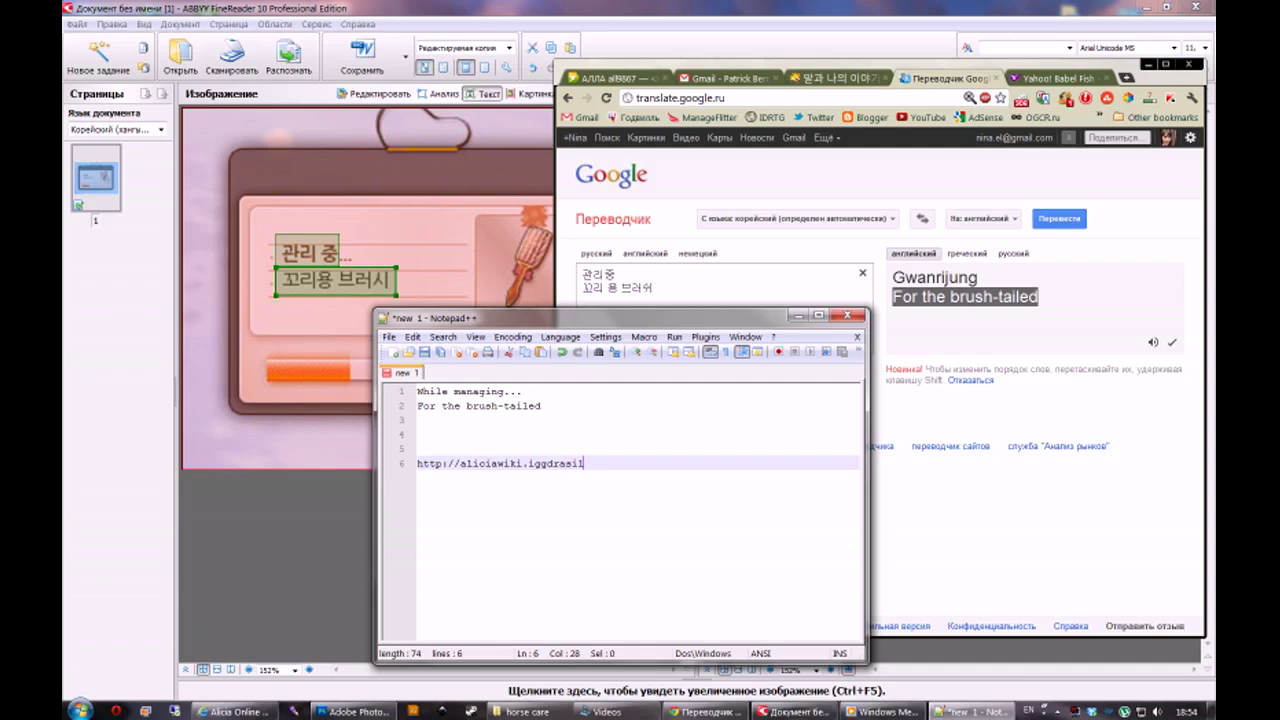
pyautogui.write('.eet')
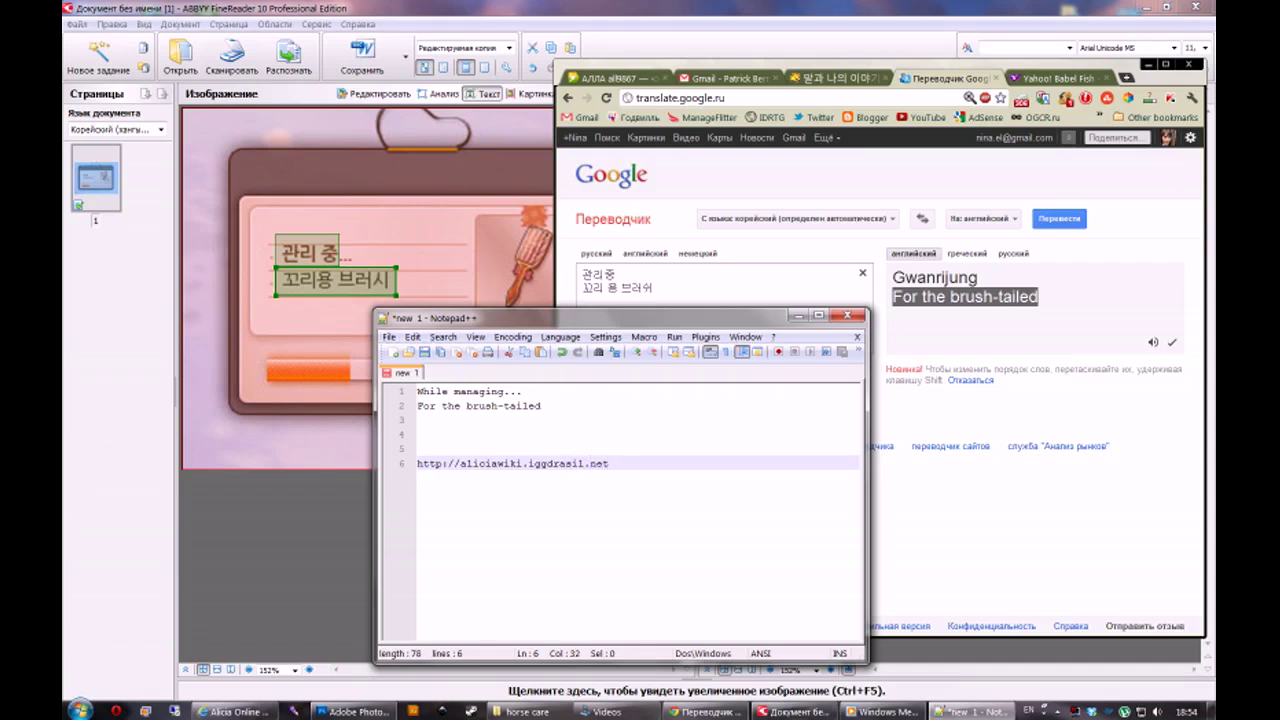